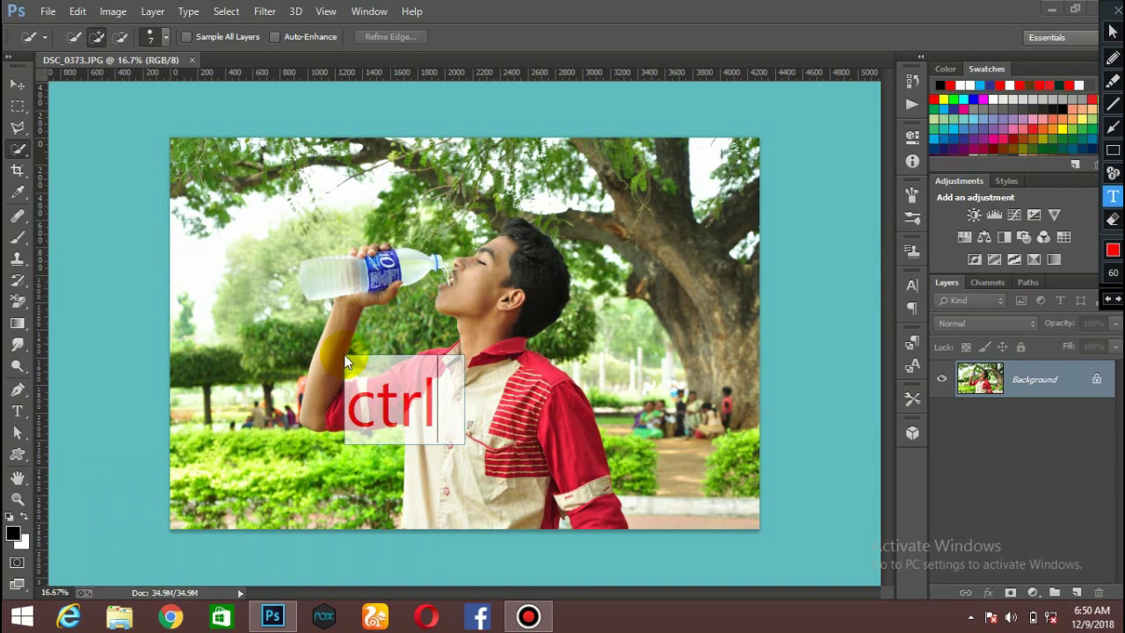
pyautogui.hotkey('ctrl', '0')
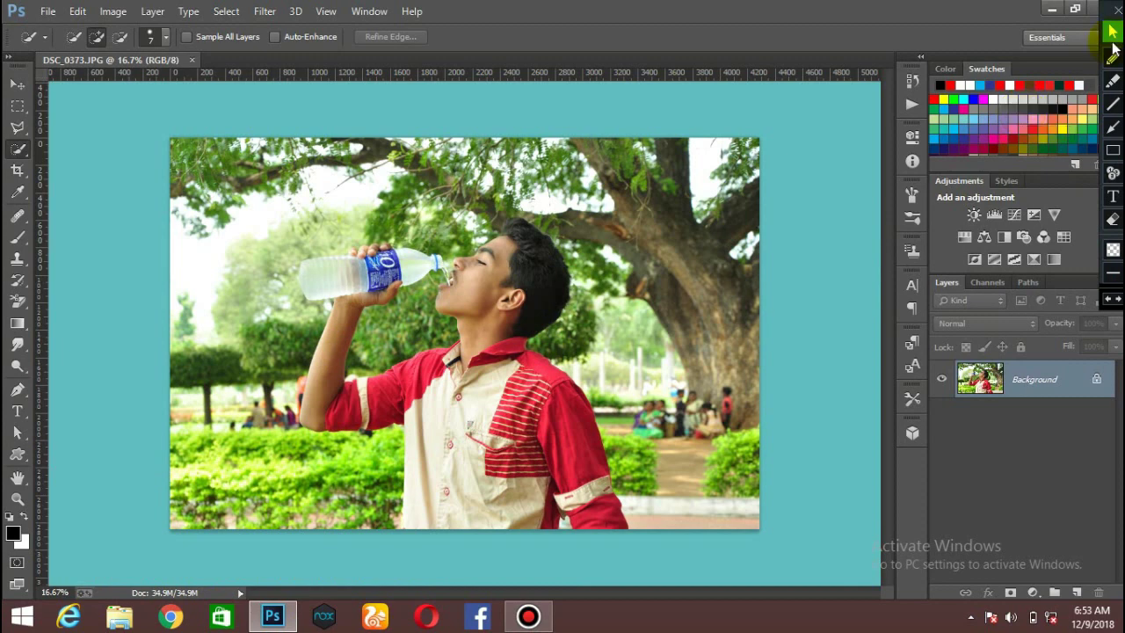
pyautogui.click(1113, 59)
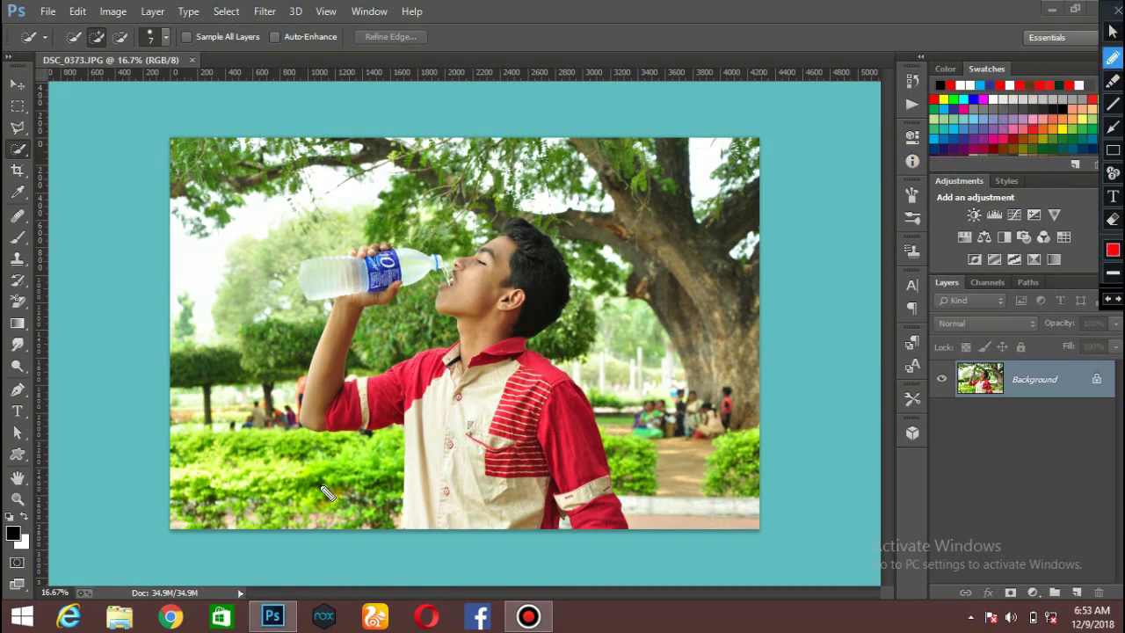
pyautogui.moveTo(288, 443)
pyautogui.mouseDown()
pyautogui.moveTo(331, 474)
pyautogui.moveTo(323, 383)
pyautogui.moveTo(347, 468)
pyautogui.moveTo(371, 420)
pyautogui.moveTo(380, 440)
pyautogui.moveTo(403, 431)
pyautogui.moveTo(382, 333)
pyautogui.moveTo(406, 417)
pyautogui.moveTo(419, 417)
pyautogui.moveTo(320, 430)
pyautogui.moveTo(466, 388)
pyautogui.moveTo(445, 383)
pyautogui.moveTo(476, 340)
pyautogui.moveTo(525, 342)
pyautogui.moveTo(531, 314)
pyautogui.moveTo(503, 299)
pyautogui.mouseUp()
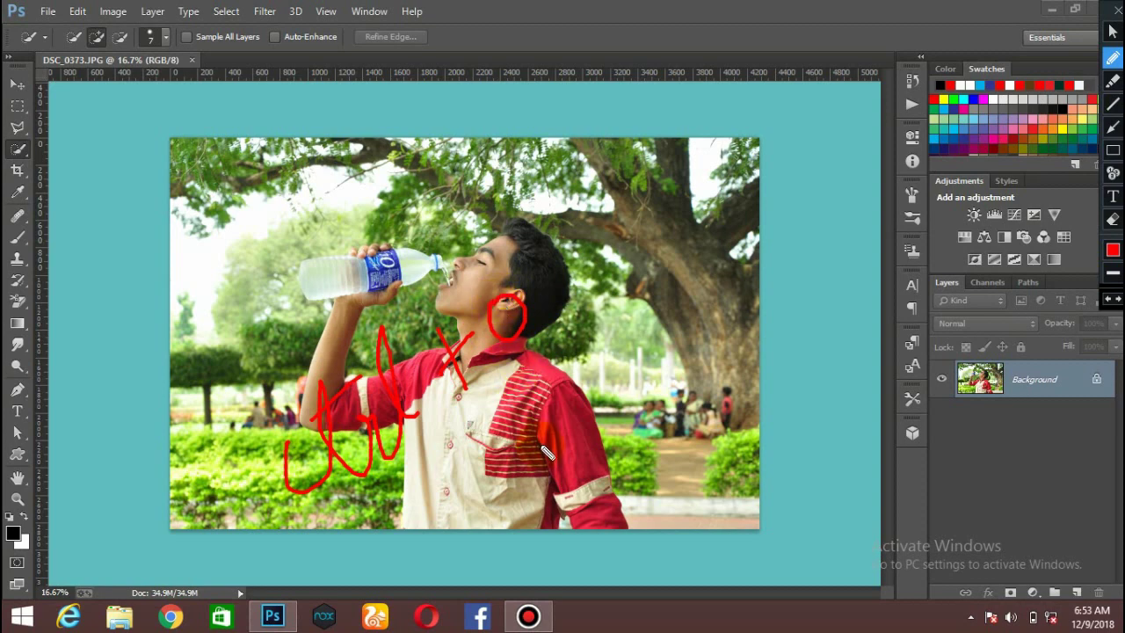
pyautogui.hotkey('ctrl', 'shift', 'c')
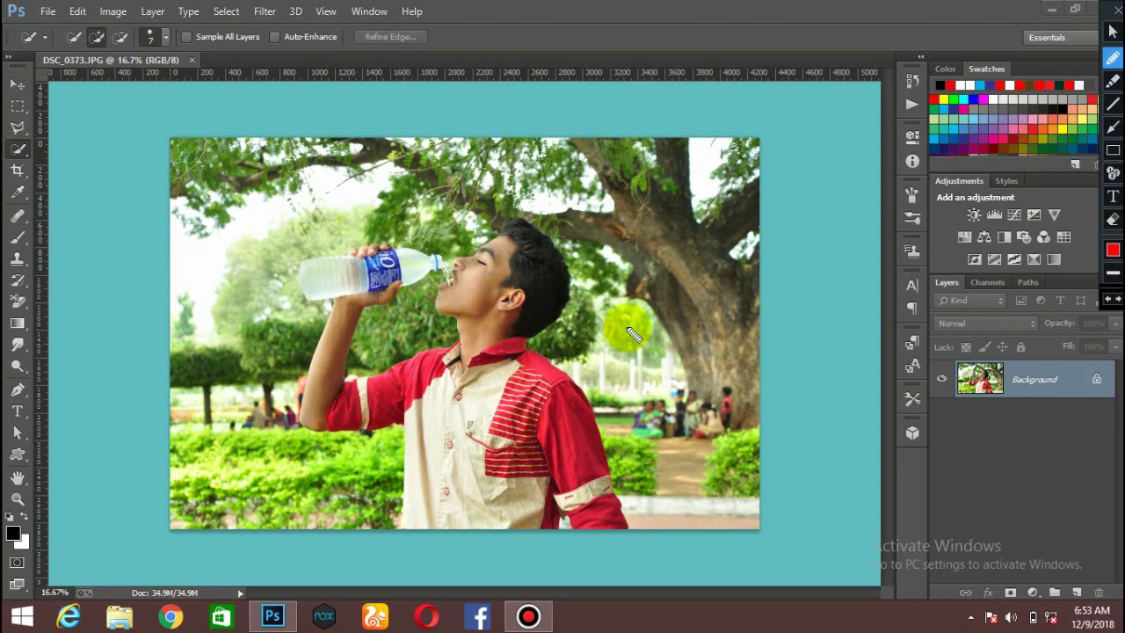
pyautogui.click(1112, 35)
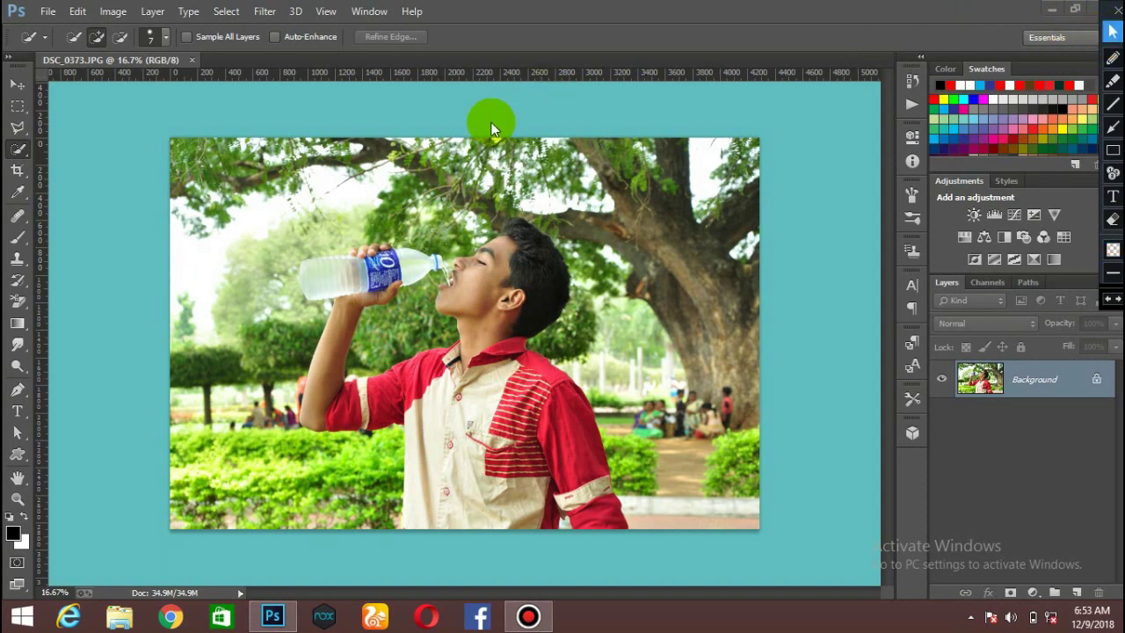
# - Select the man and his water bottle with the Quick Selection tool
pyautogui.click(19, 150)
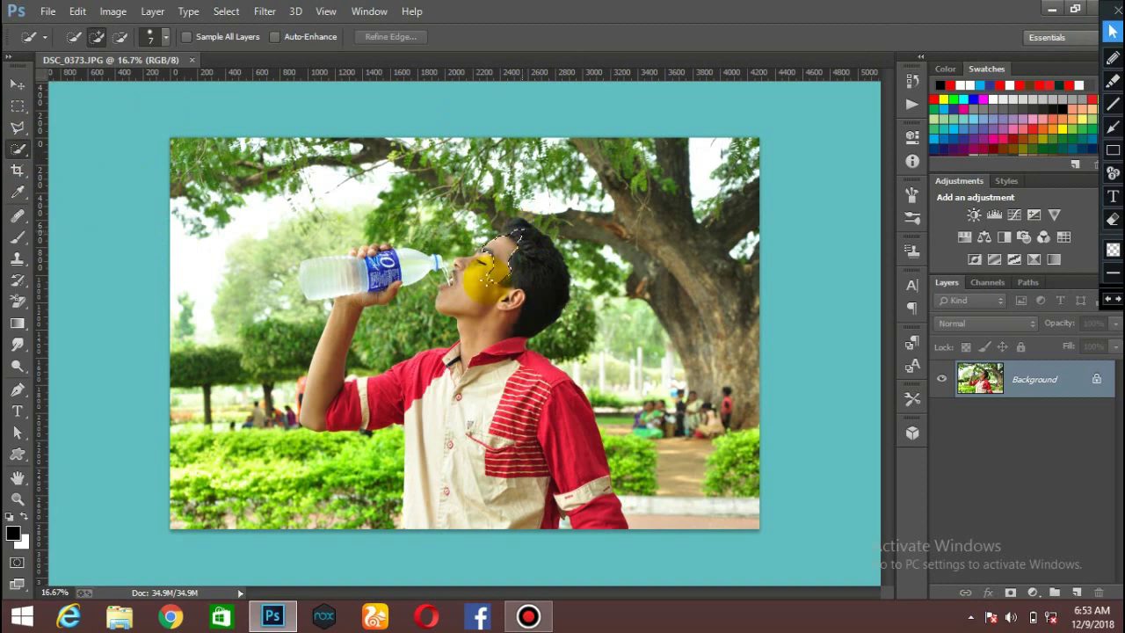
pyautogui.click(483, 277)
pyautogui.scroll(2, 484, 272)
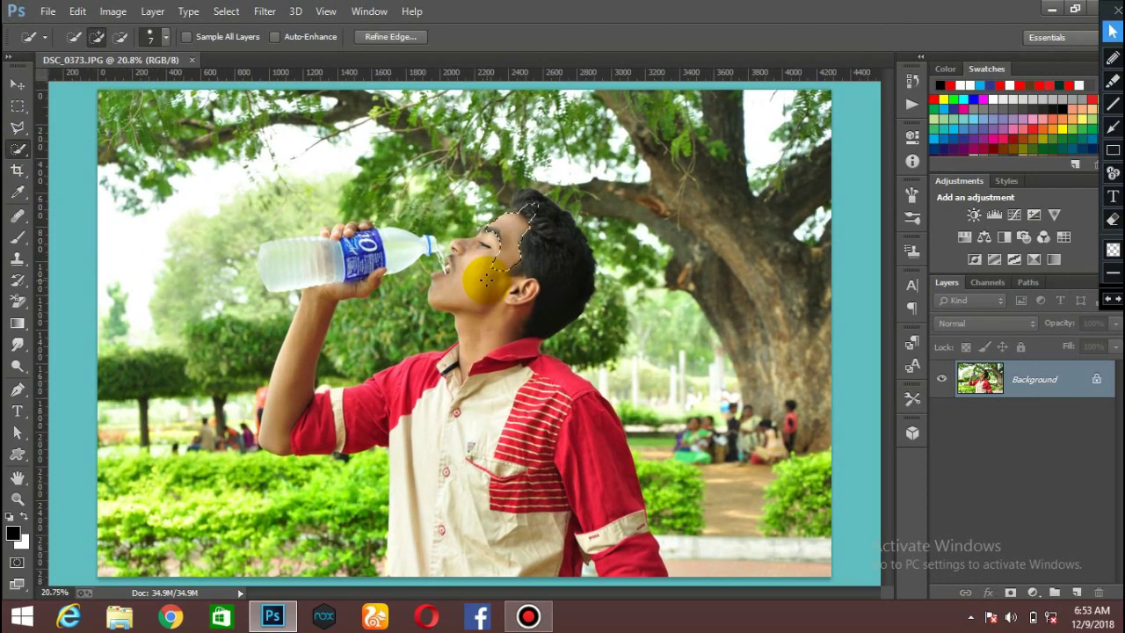
pyautogui.moveTo(461, 260); pyautogui.dragTo(348, 545)
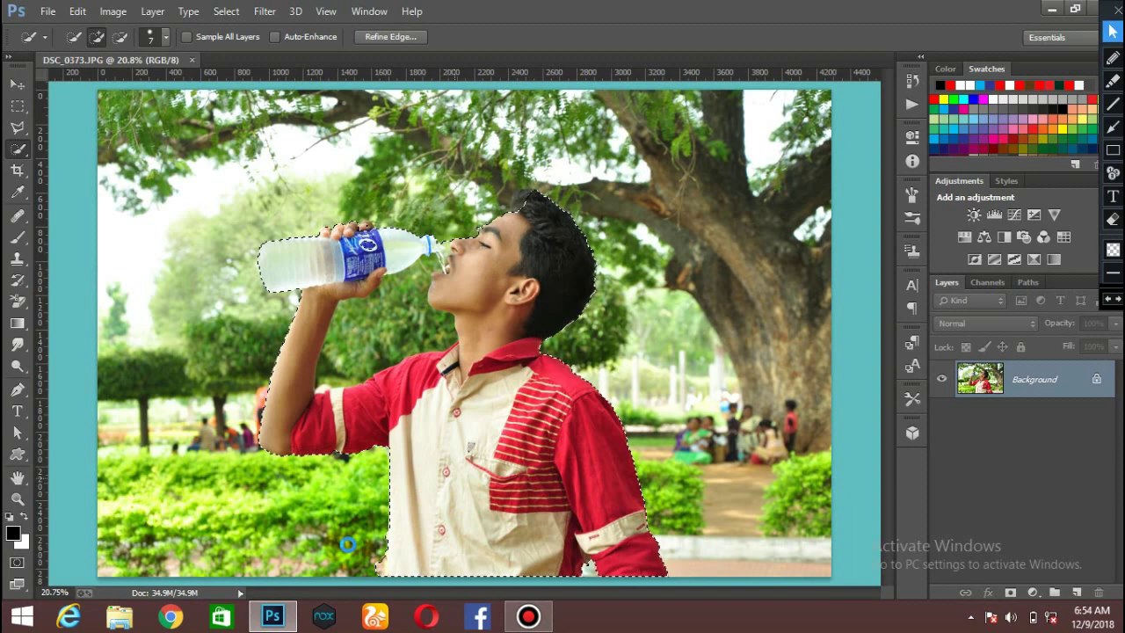
pyautogui.press('alt')
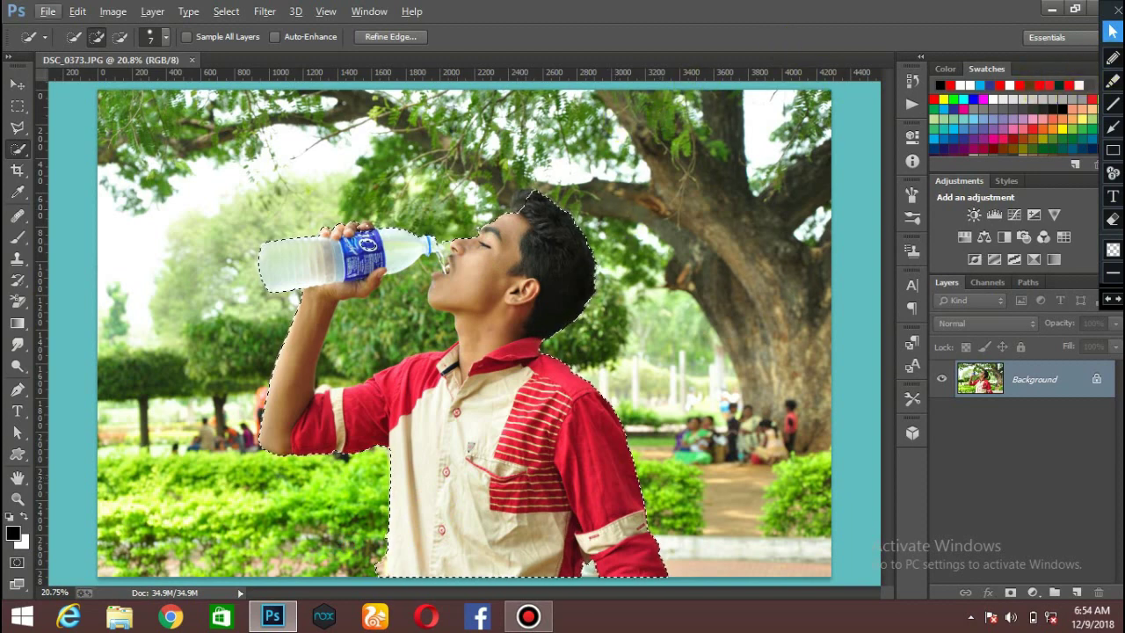
pyautogui.hotkey('ctrl', 'd')
pyautogui.click(1114, 59)
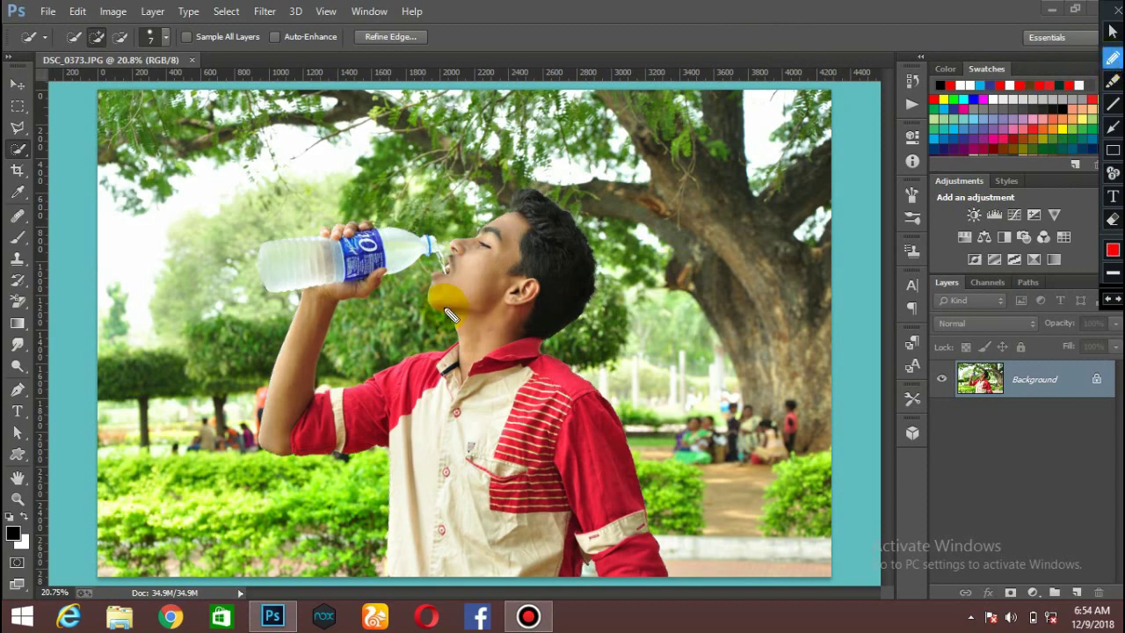
pyautogui.moveTo(397, 279); pyautogui.dragTo(413, 391)
pyautogui.moveTo(398, 279)
pyautogui.mouseDown()
pyautogui.moveTo(442, 266)
pyautogui.moveTo(501, 369)
pyautogui.mouseUp()
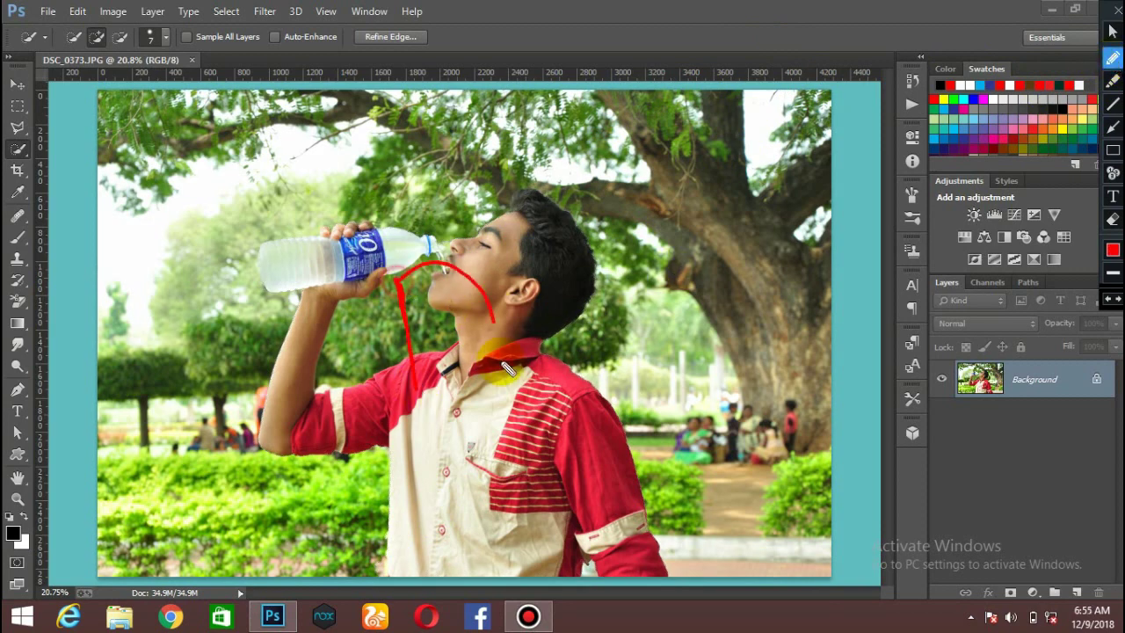
pyautogui.moveTo(413, 338); pyautogui.dragTo(479, 295)
pyautogui.moveTo(495, 233)
pyautogui.mouseDown()
pyautogui.moveTo(512, 280)
pyautogui.moveTo(547, 321)
pyautogui.mouseUp()
pyautogui.moveTo(553, 272)
pyautogui.mouseDown()
pyautogui.moveTo(546, 228)
pyautogui.moveTo(549, 257)
pyautogui.moveTo(578, 279)
pyautogui.moveTo(583, 260)
pyautogui.moveTo(543, 270)
pyautogui.moveTo(578, 238)
pyautogui.mouseUp()
pyautogui.moveTo(604, 179); pyautogui.dragTo(624, 245)
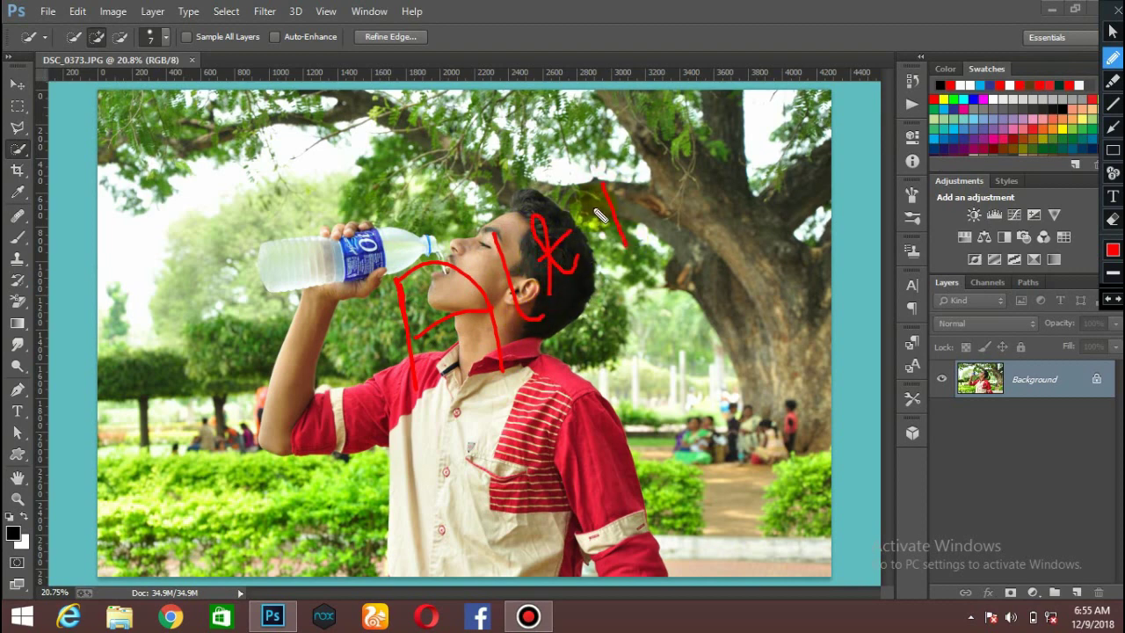
pyautogui.moveTo(587, 210)
pyautogui.mouseDown()
pyautogui.moveTo(631, 189)
pyautogui.moveTo(685, 197)
pyautogui.moveTo(702, 187)
pyautogui.mouseUp()
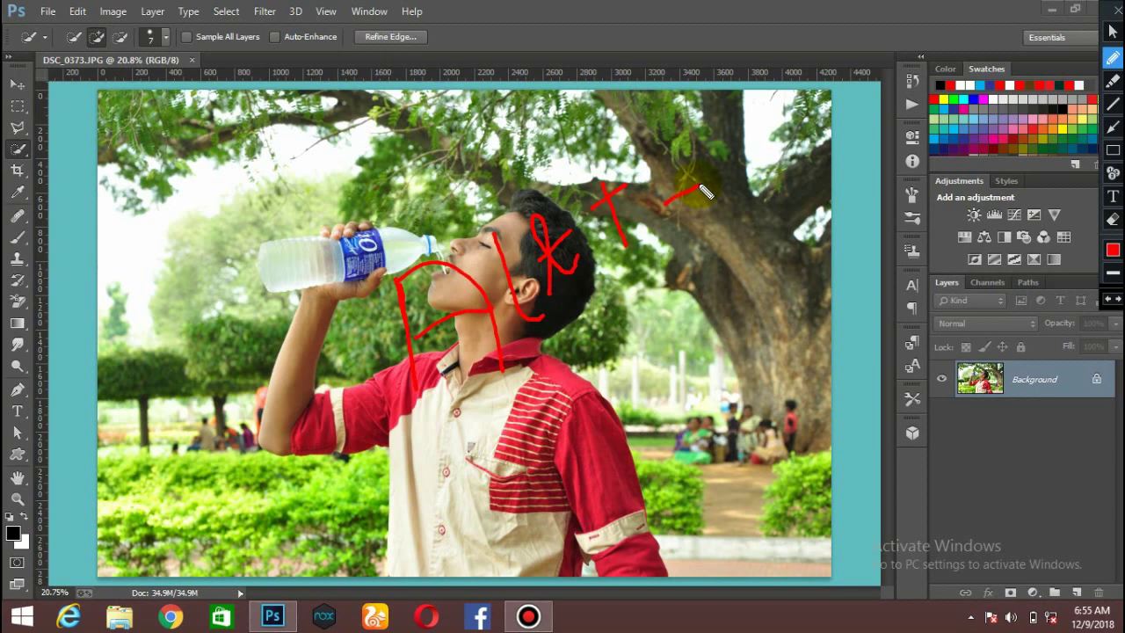
pyautogui.hotkey('ctrl', 'shift', 'z')
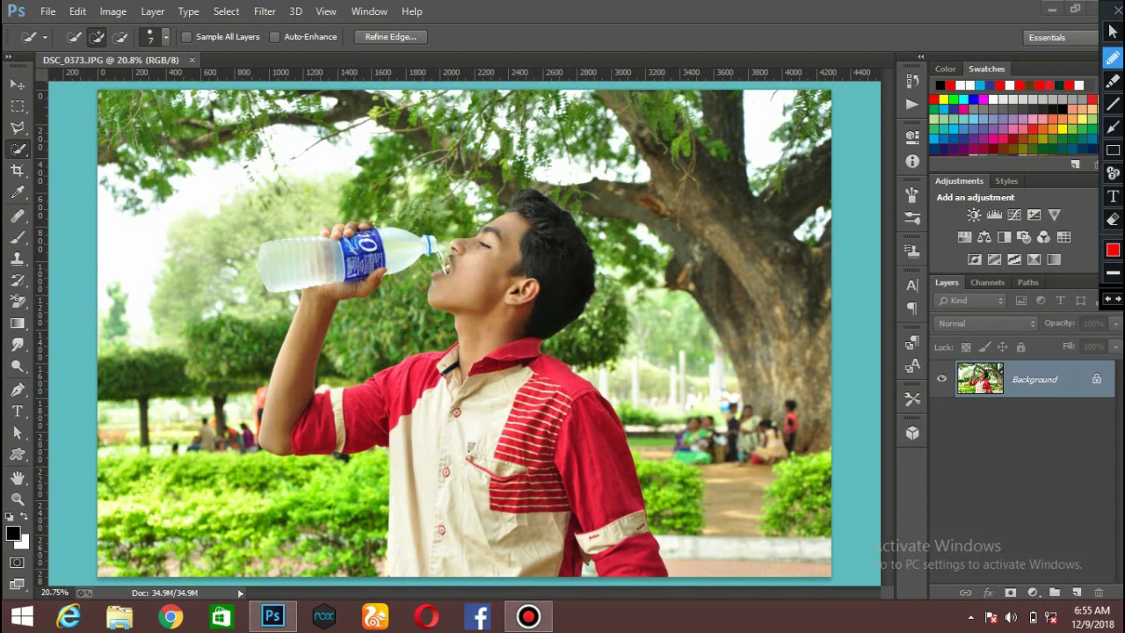
pyautogui.hotkey('ctrl', 'shift', 'f1')
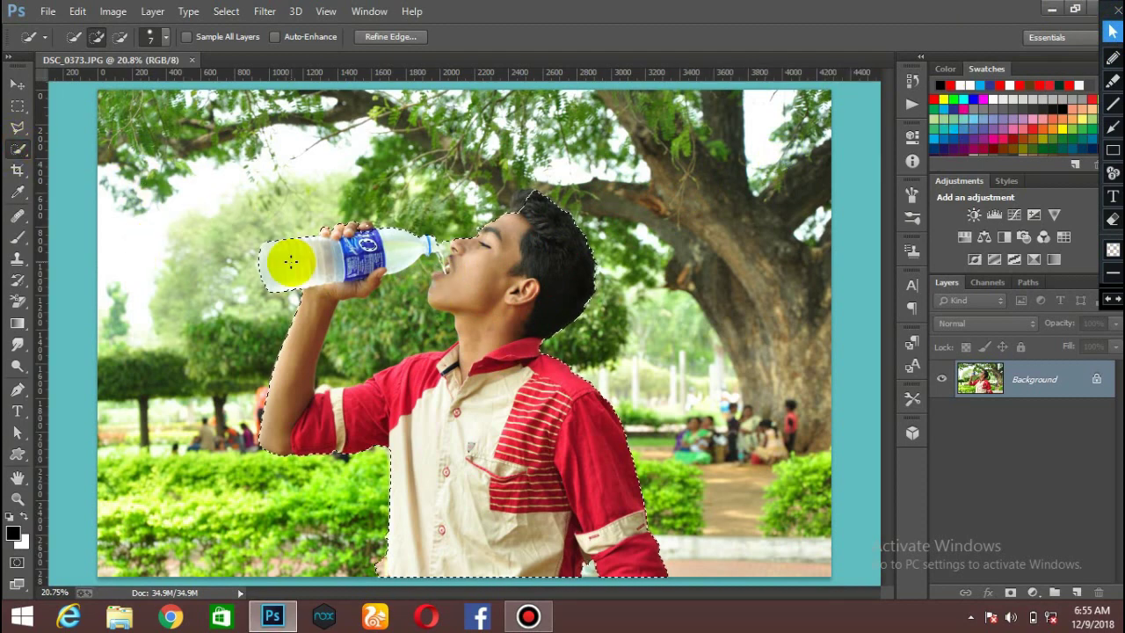
# - Subtract the background between the raised arm and face and beside the shirt's lower edge from the selection, and clean up around the mouth
pyautogui.moveTo(289, 258)
pyautogui.mouseDown()
pyautogui.moveTo(411, 268)
pyautogui.moveTo(425, 258)
pyautogui.moveTo(403, 290)
pyautogui.moveTo(413, 280)
pyautogui.moveTo(400, 303)
pyautogui.moveTo(409, 312)
pyautogui.moveTo(349, 329)
pyautogui.moveTo(369, 303)
pyautogui.moveTo(356, 323)
pyautogui.moveTo(378, 309)
pyautogui.moveTo(348, 309)
pyautogui.moveTo(350, 327)
pyautogui.moveTo(400, 311)
pyautogui.moveTo(369, 310)
pyautogui.moveTo(351, 323)
pyautogui.moveTo(373, 290)
pyautogui.moveTo(360, 333)
pyautogui.mouseUp()
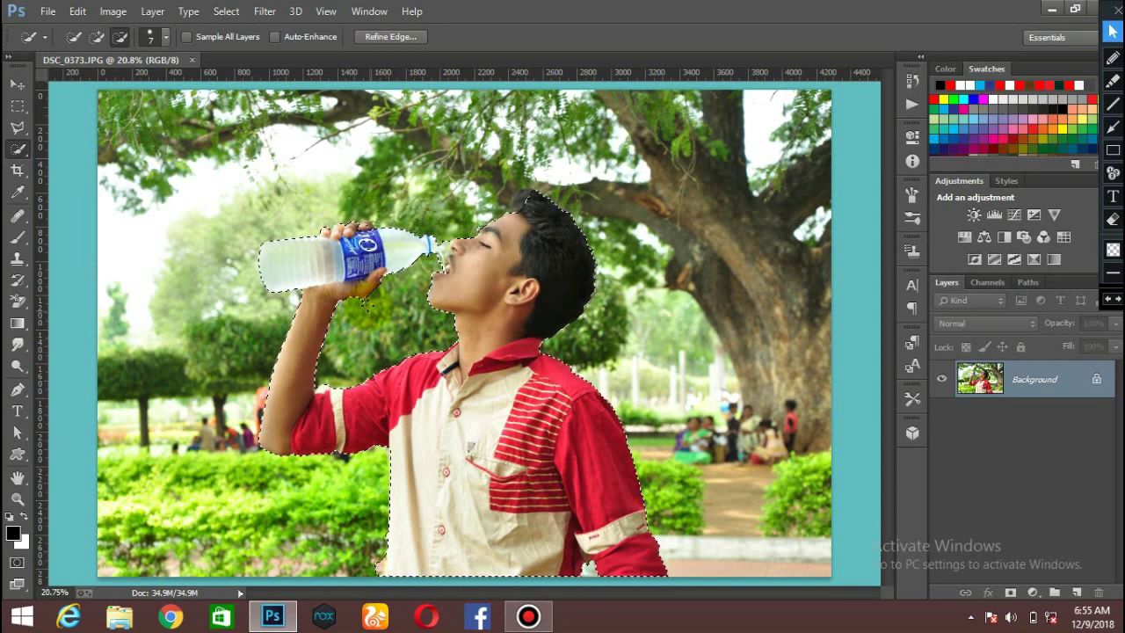
pyautogui.keyDown('alt'); pyautogui.click(538, 212); pyautogui.keyUp('alt')
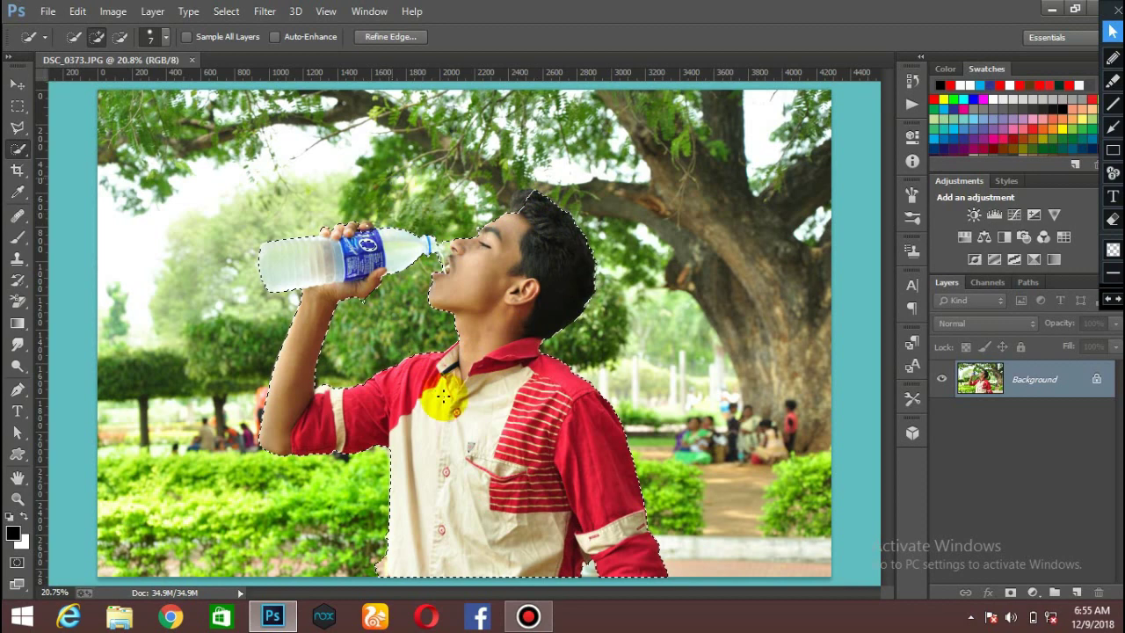
pyautogui.press('alt')
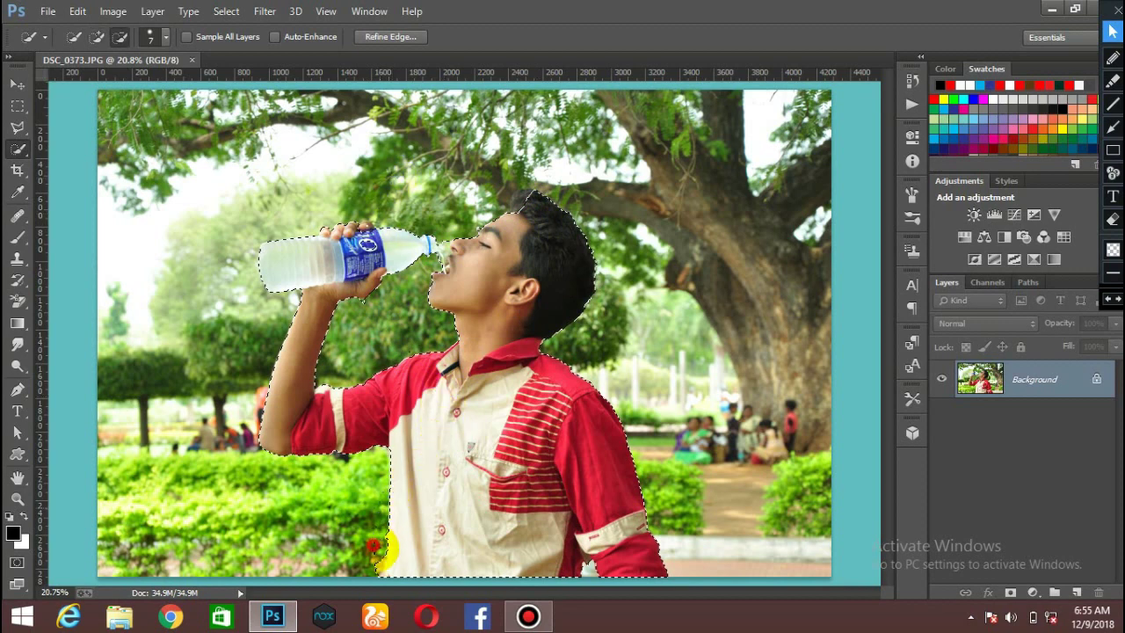
pyautogui.moveTo(374, 546); pyautogui.dragTo(387, 569)
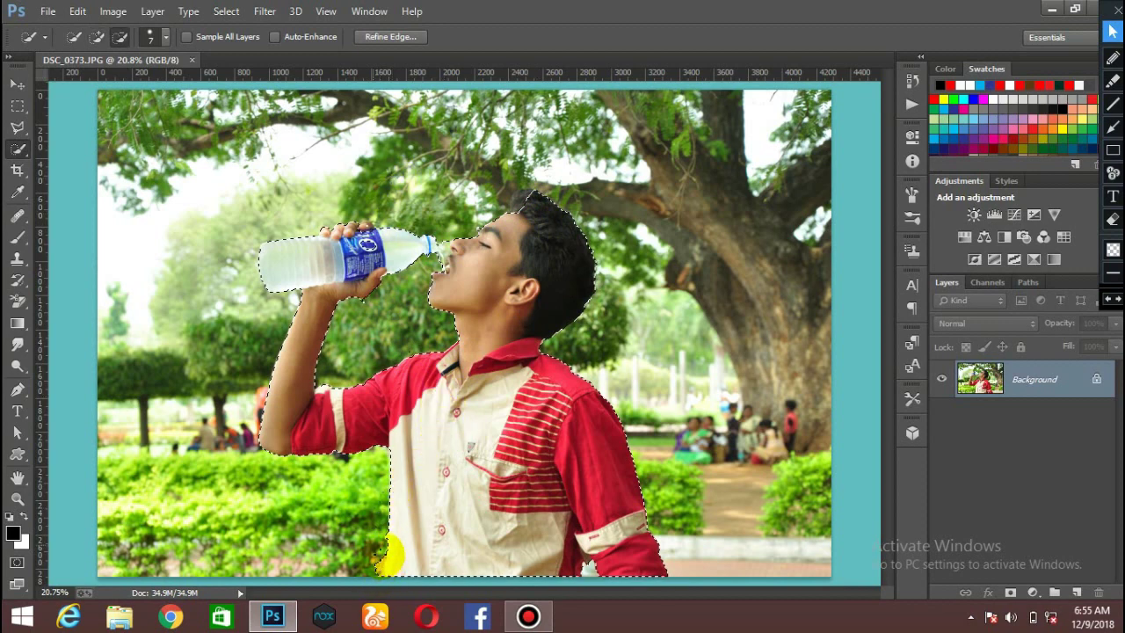
pyautogui.moveTo(380, 540); pyautogui.dragTo(382, 559)
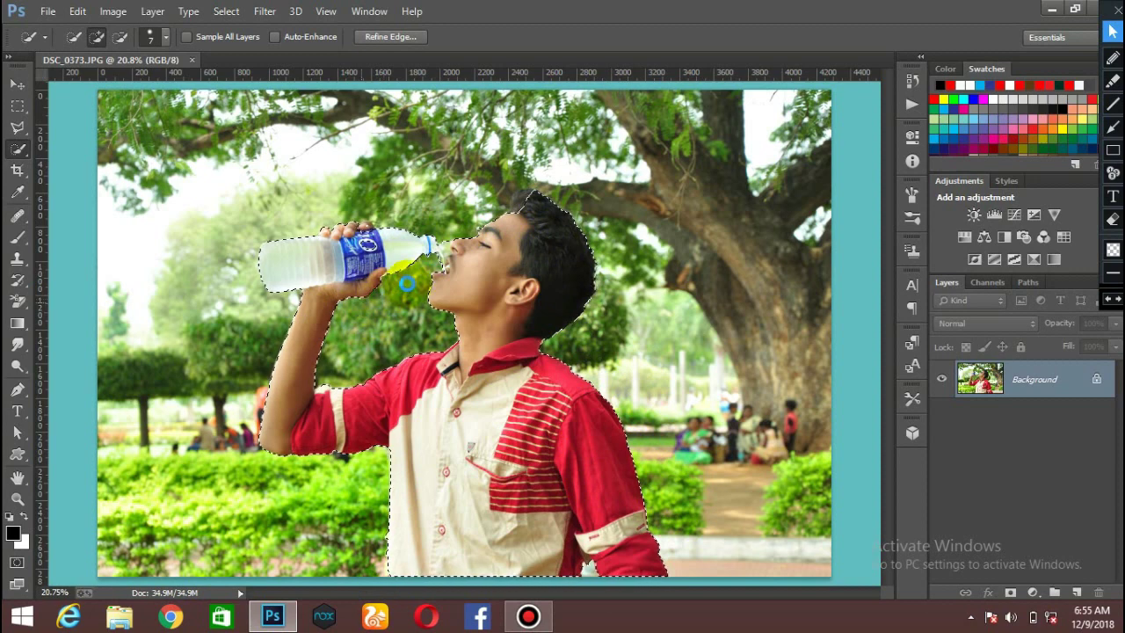
pyautogui.click(446, 246)
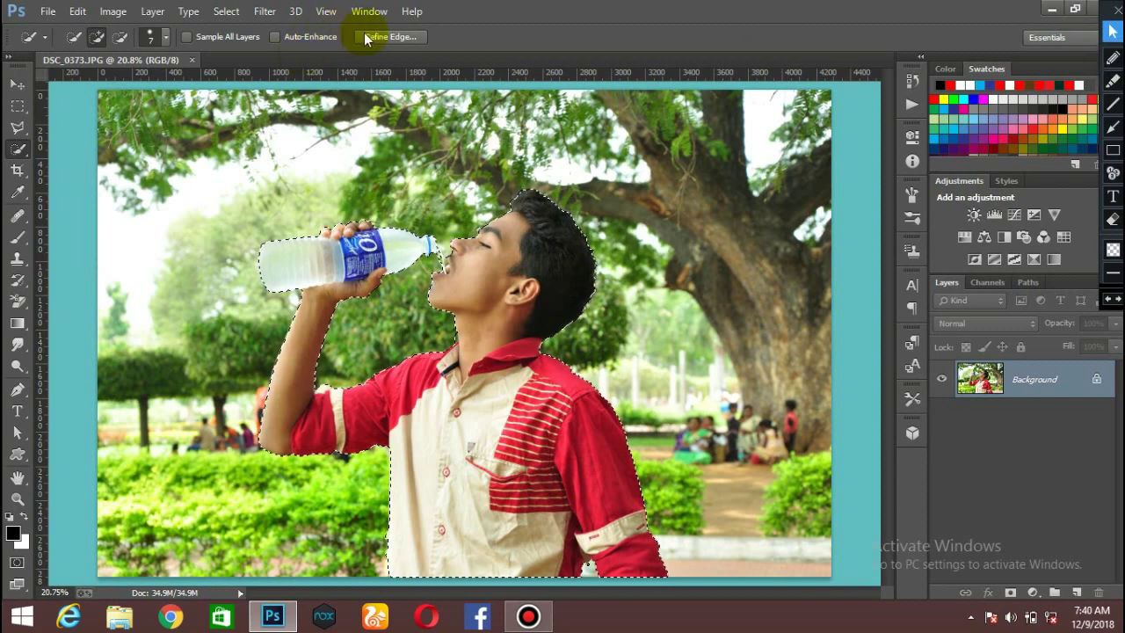
# - Refine the edge of the man's selection with Shift Edge set to -35%, keeping the output as a selection
pyautogui.click(391, 38)
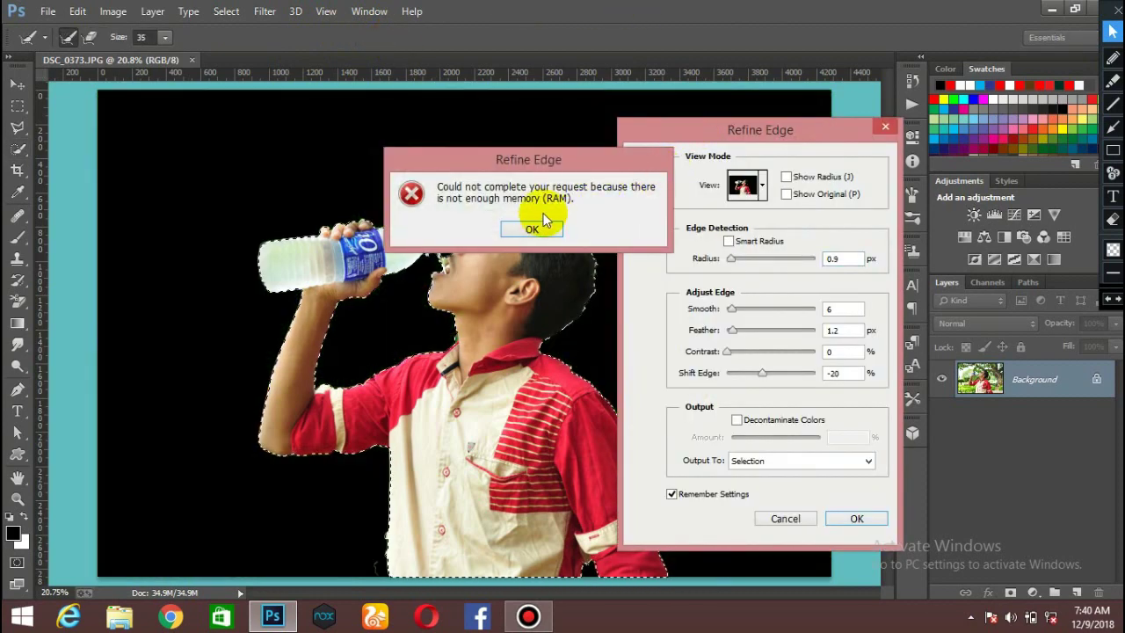
pyautogui.click(545, 228)
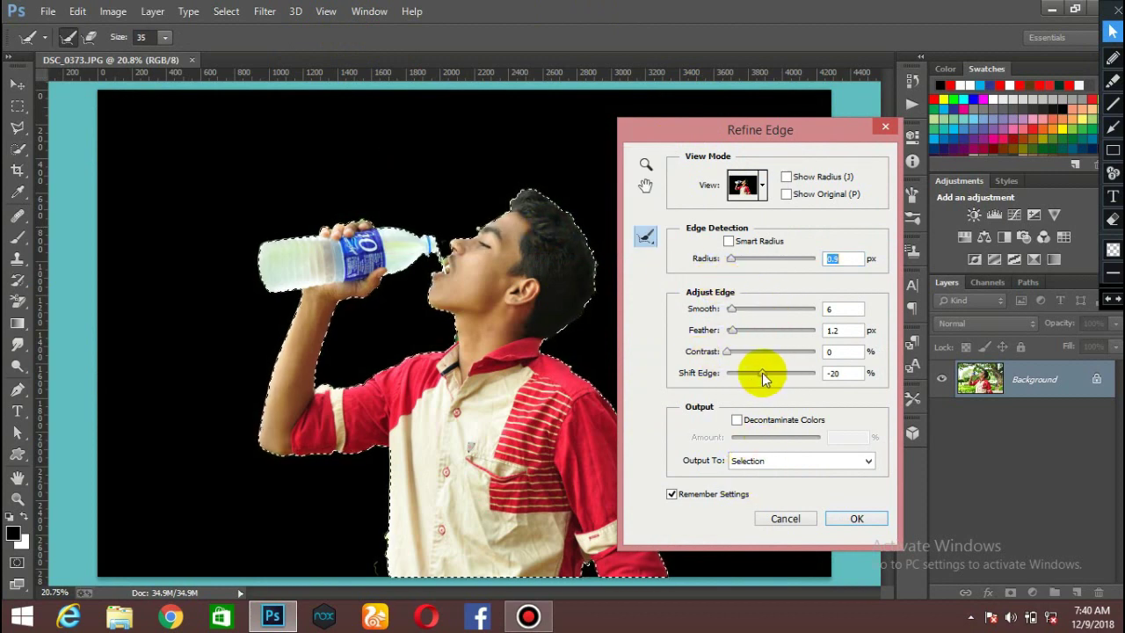
pyautogui.moveTo(762, 373); pyautogui.dragTo(770, 376)
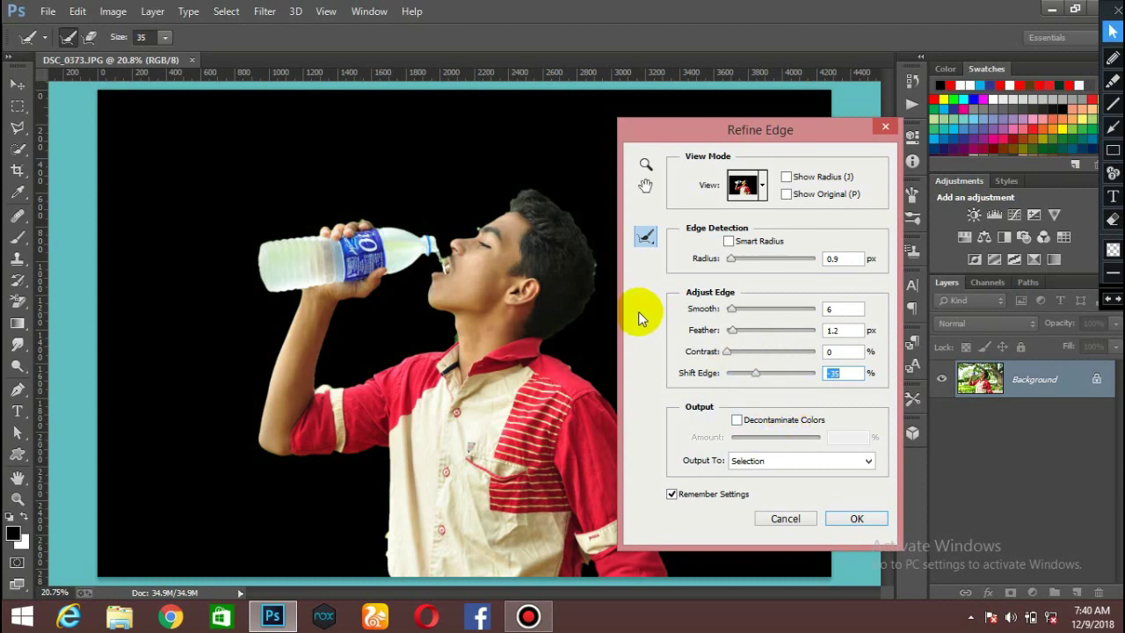
pyautogui.click(1113, 58)
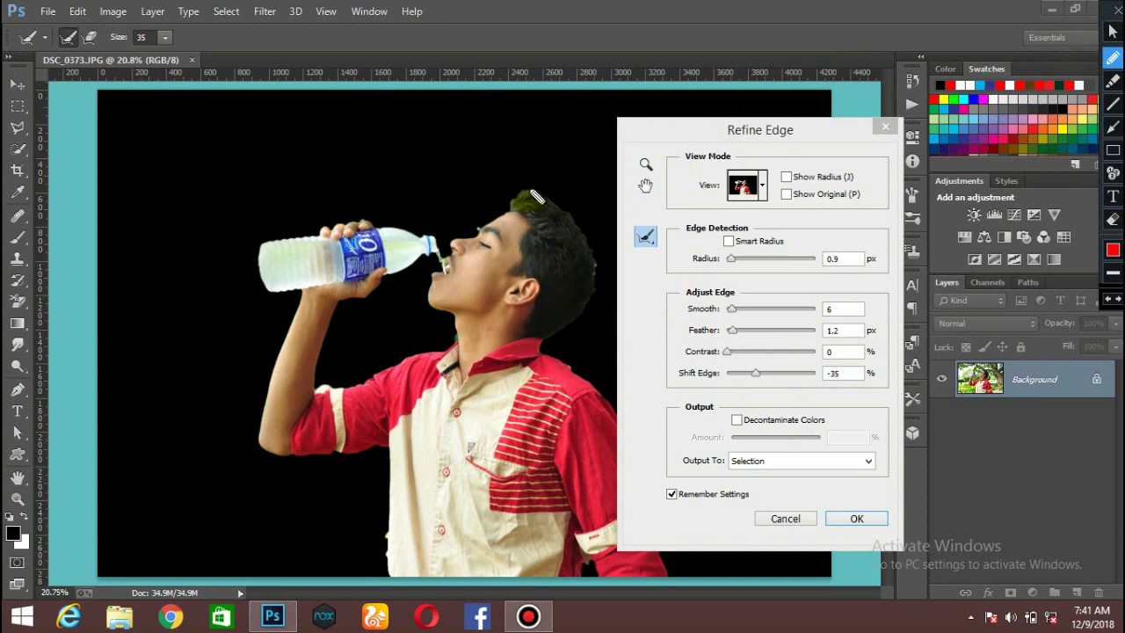
pyautogui.moveTo(522, 188)
pyautogui.mouseDown()
pyautogui.moveTo(557, 224)
pyautogui.moveTo(565, 268)
pyautogui.moveTo(594, 313)
pyautogui.moveTo(615, 300)
pyautogui.moveTo(605, 234)
pyautogui.moveTo(575, 193)
pyautogui.moveTo(541, 180)
pyautogui.moveTo(513, 182)
pyautogui.moveTo(480, 266)
pyautogui.moveTo(435, 301)
pyautogui.moveTo(410, 286)
pyautogui.mouseUp()
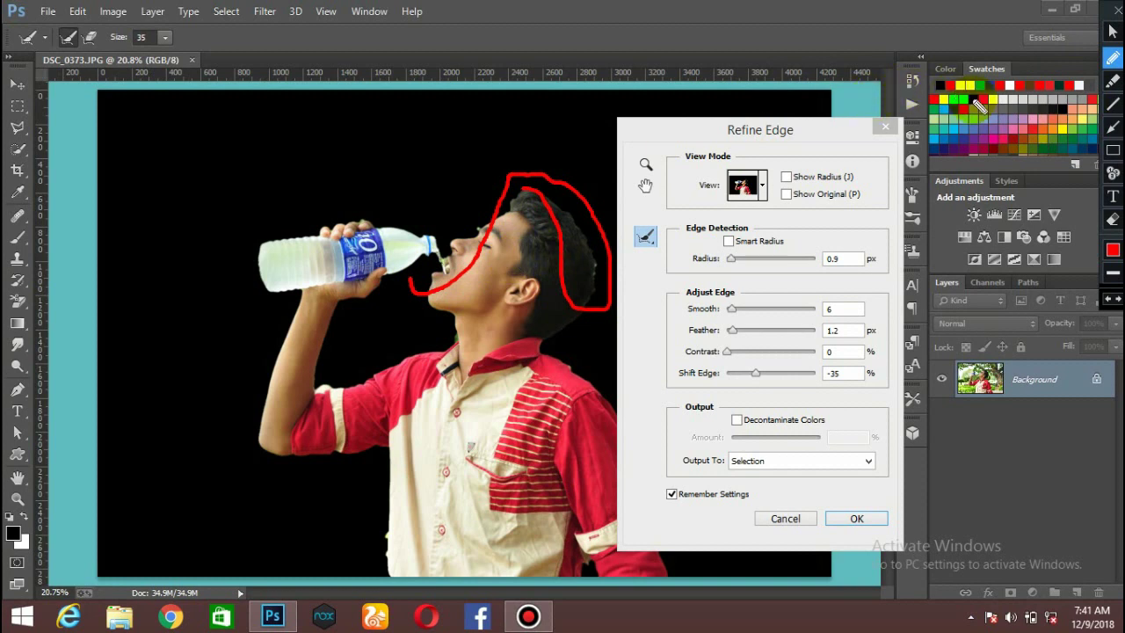
pyautogui.click(1114, 32)
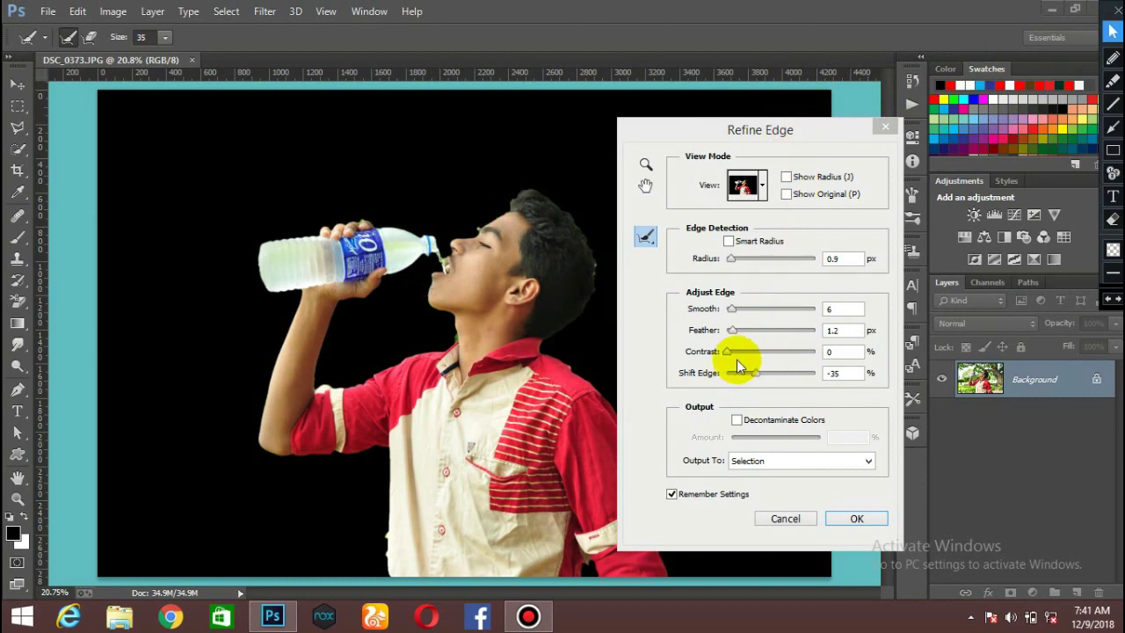
pyautogui.click(734, 310)
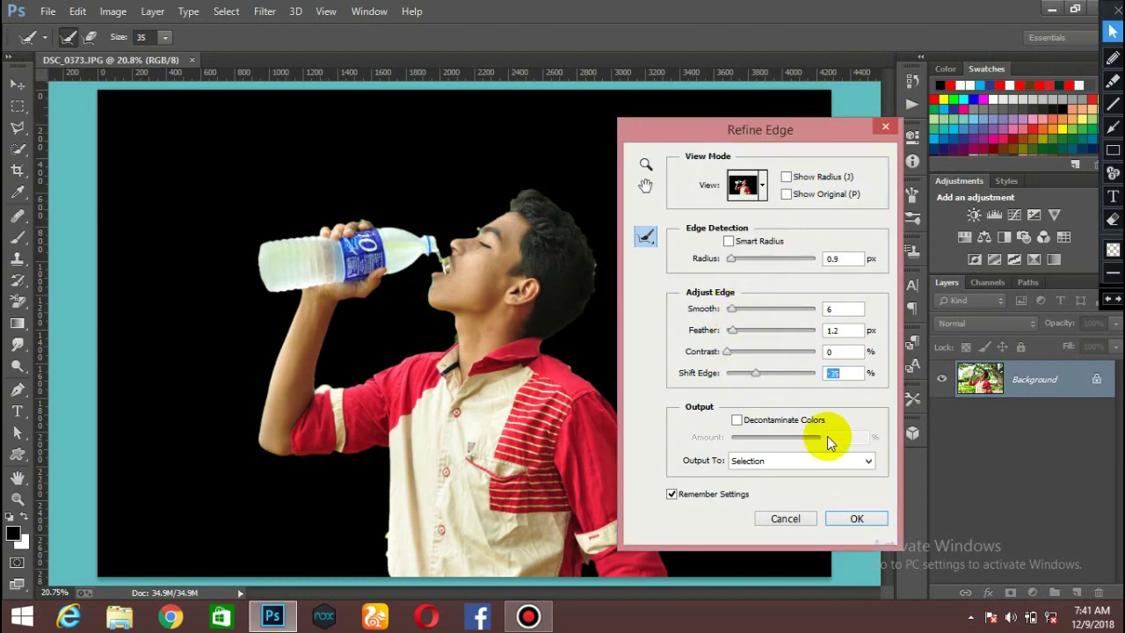
pyautogui.click(848, 518)
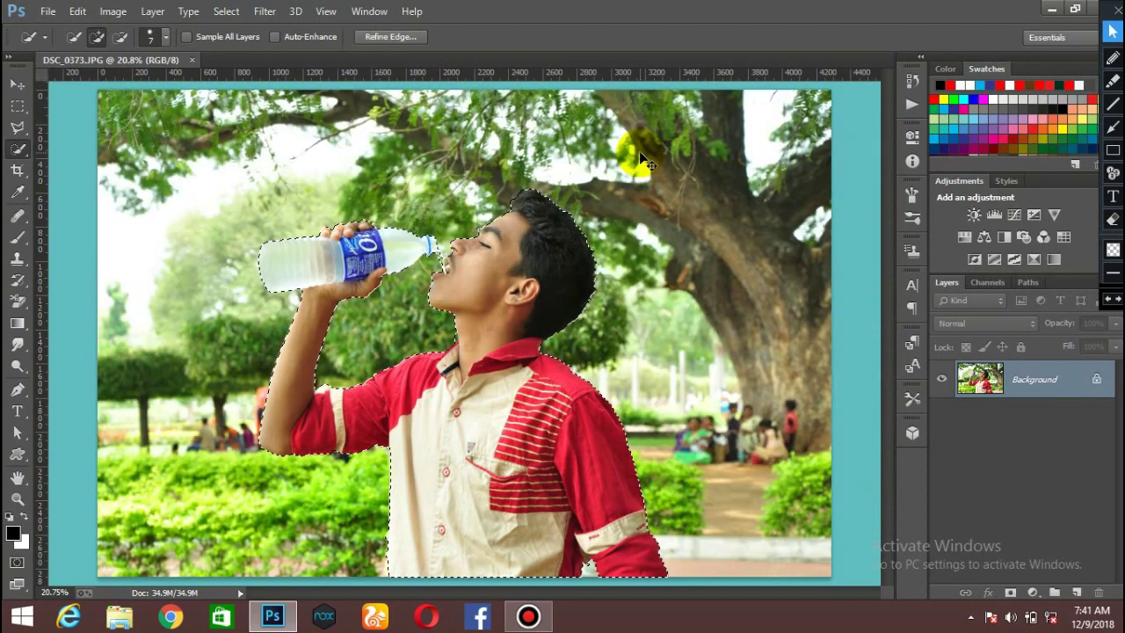
pyautogui.click(1112, 59)
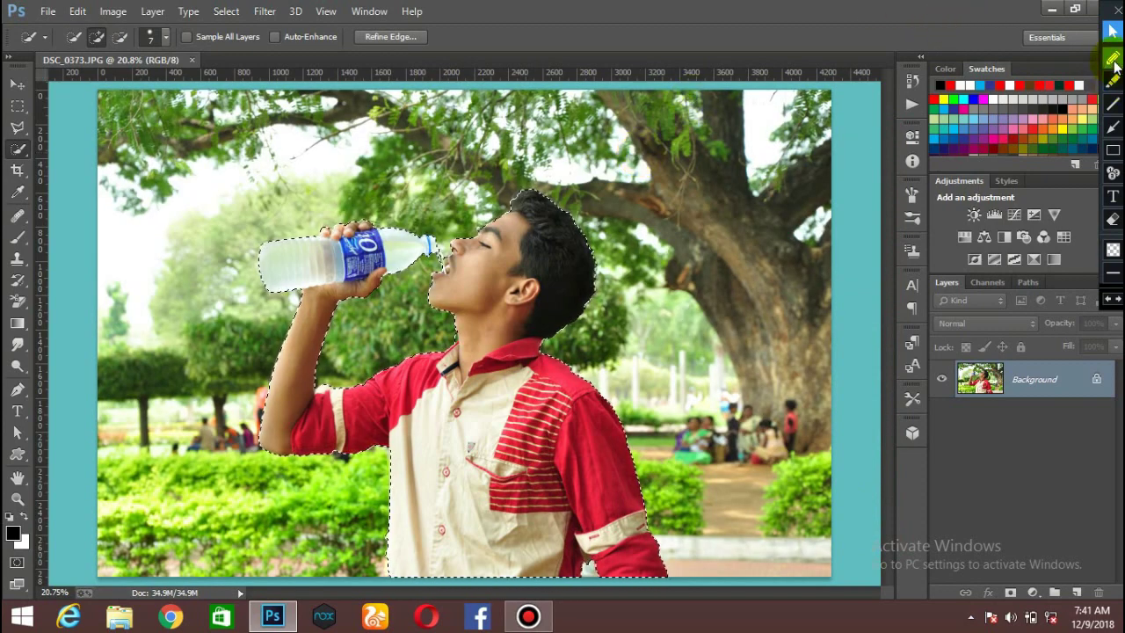
pyautogui.moveTo(406, 326)
pyautogui.mouseDown()
pyautogui.moveTo(391, 413)
pyautogui.moveTo(442, 420)
pyautogui.moveTo(440, 308)
pyautogui.moveTo(452, 361)
pyautogui.moveTo(483, 373)
pyautogui.moveTo(445, 363)
pyautogui.moveTo(470, 332)
pyautogui.moveTo(484, 367)
pyautogui.moveTo(494, 322)
pyautogui.moveTo(513, 355)
pyautogui.moveTo(509, 273)
pyautogui.moveTo(547, 352)
pyautogui.mouseUp()
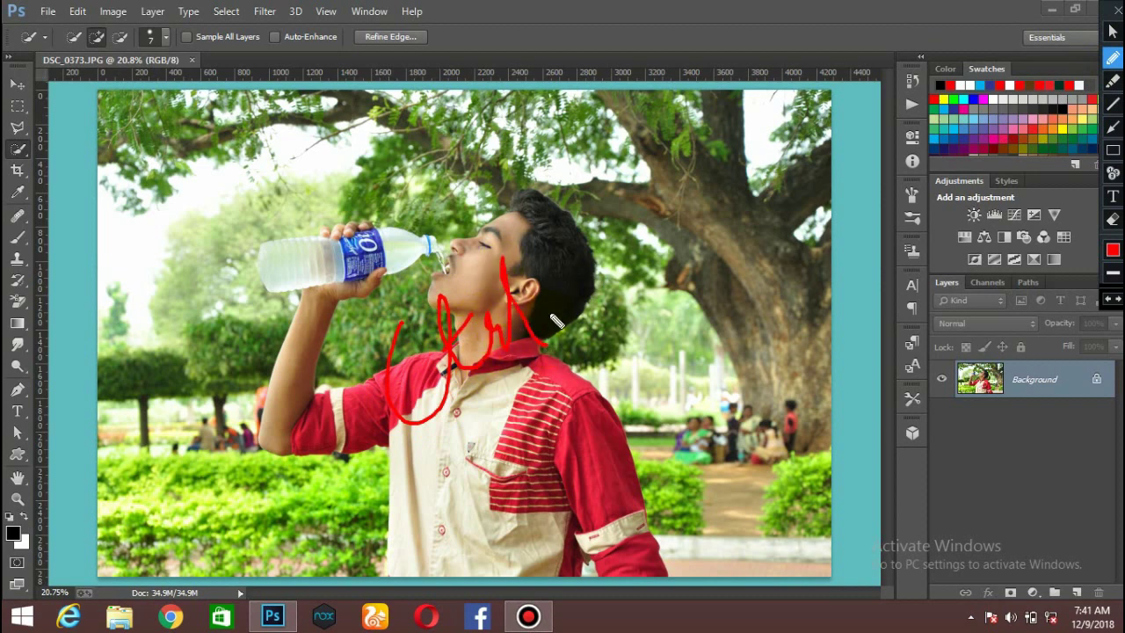
pyautogui.moveTo(551, 266)
pyautogui.mouseDown()
pyautogui.moveTo(570, 310)
pyautogui.moveTo(550, 300)
pyautogui.mouseUp()
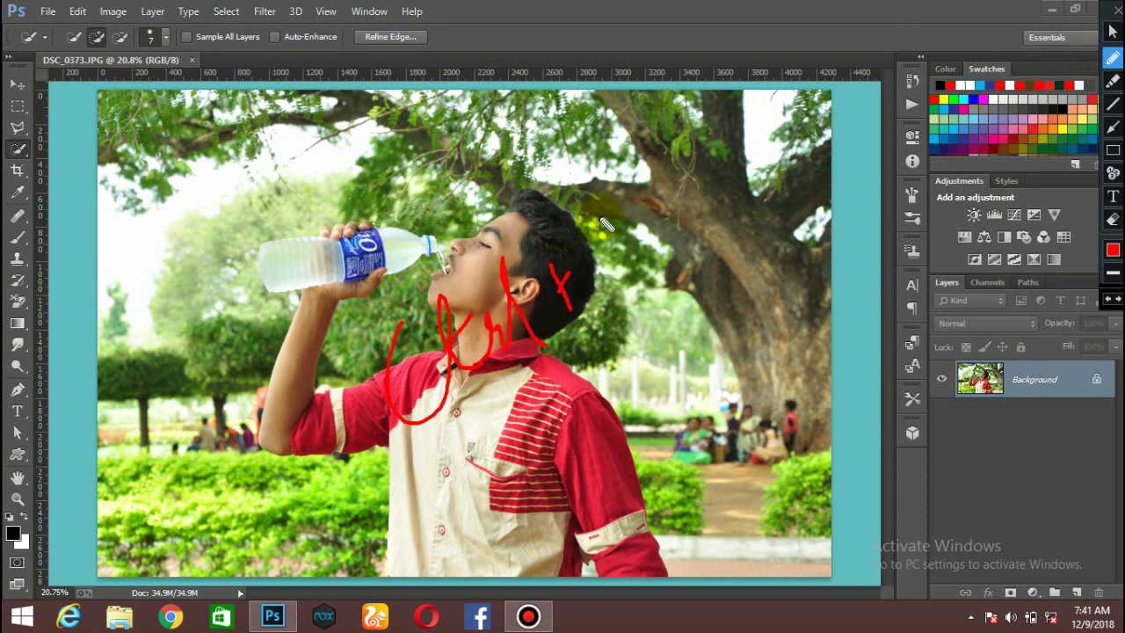
pyautogui.moveTo(600, 216); pyautogui.dragTo(610, 273)
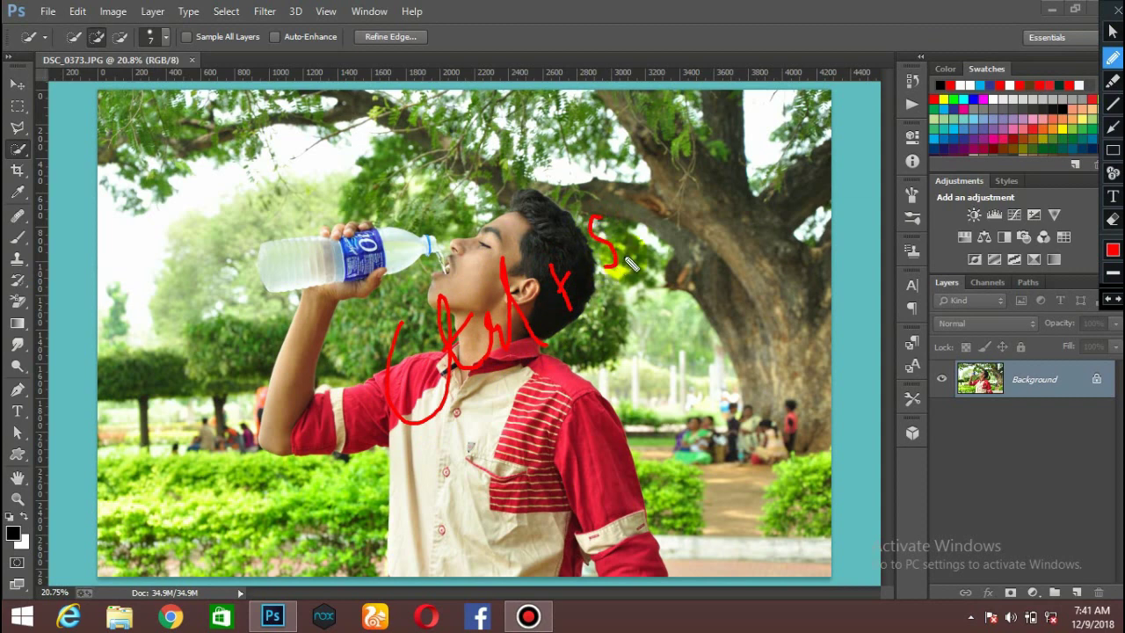
pyautogui.moveTo(618, 212)
pyautogui.mouseDown()
pyautogui.moveTo(621, 246)
pyautogui.moveTo(648, 248)
pyautogui.mouseUp()
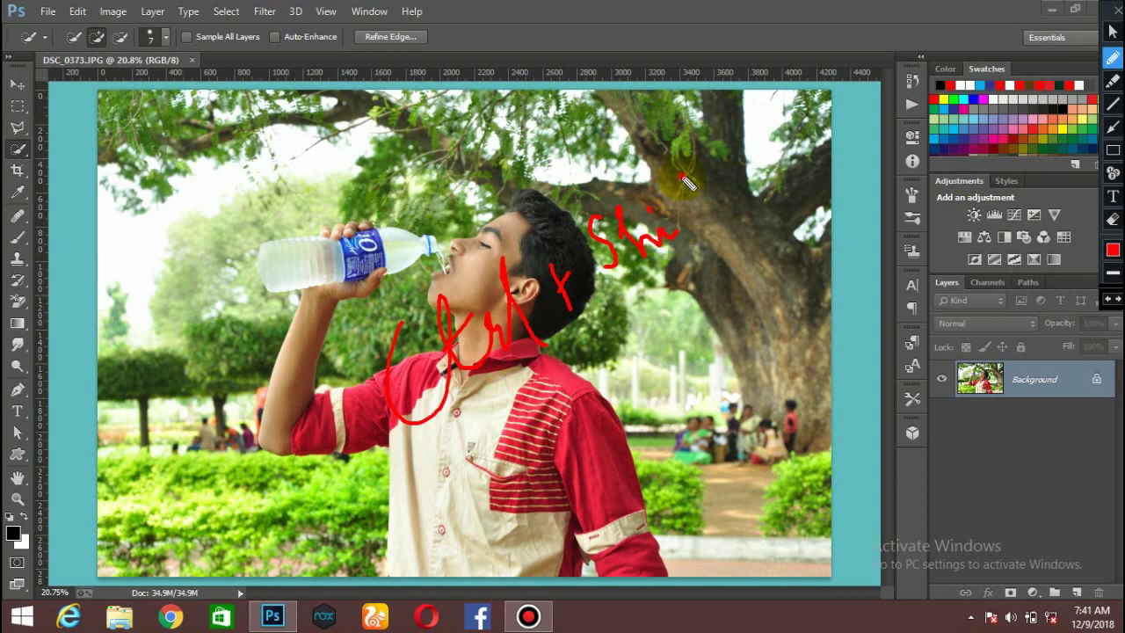
pyautogui.moveTo(682, 174); pyautogui.dragTo(710, 241)
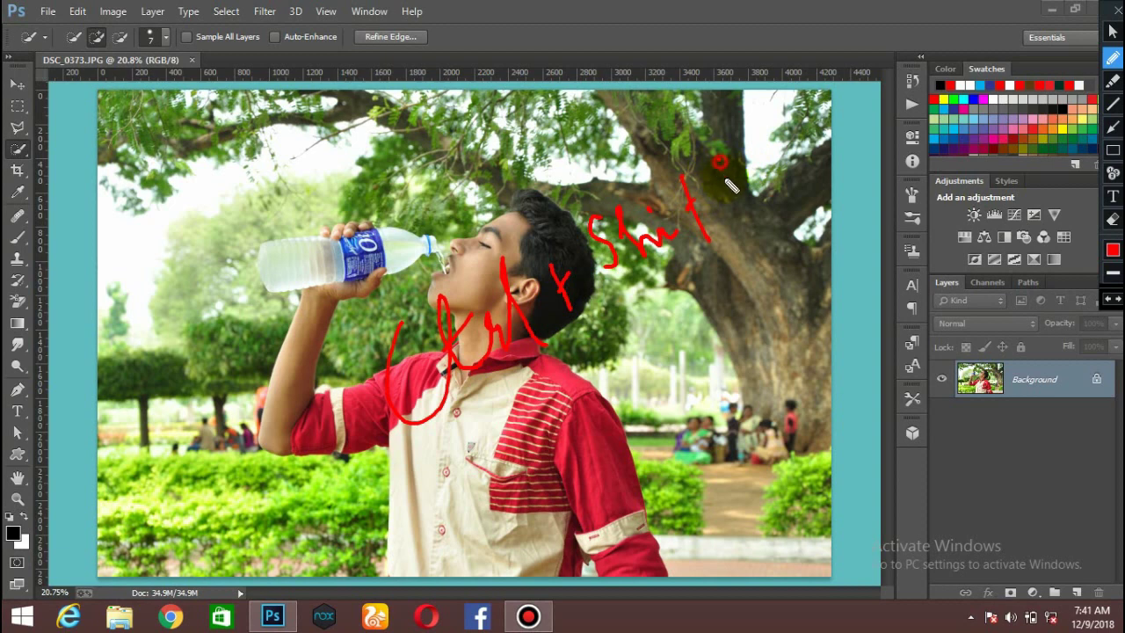
pyautogui.moveTo(719, 162)
pyautogui.mouseDown()
pyautogui.moveTo(731, 195)
pyautogui.moveTo(710, 162)
pyautogui.moveTo(727, 139)
pyautogui.mouseUp()
pyautogui.moveTo(727, 217); pyautogui.dragTo(763, 177)
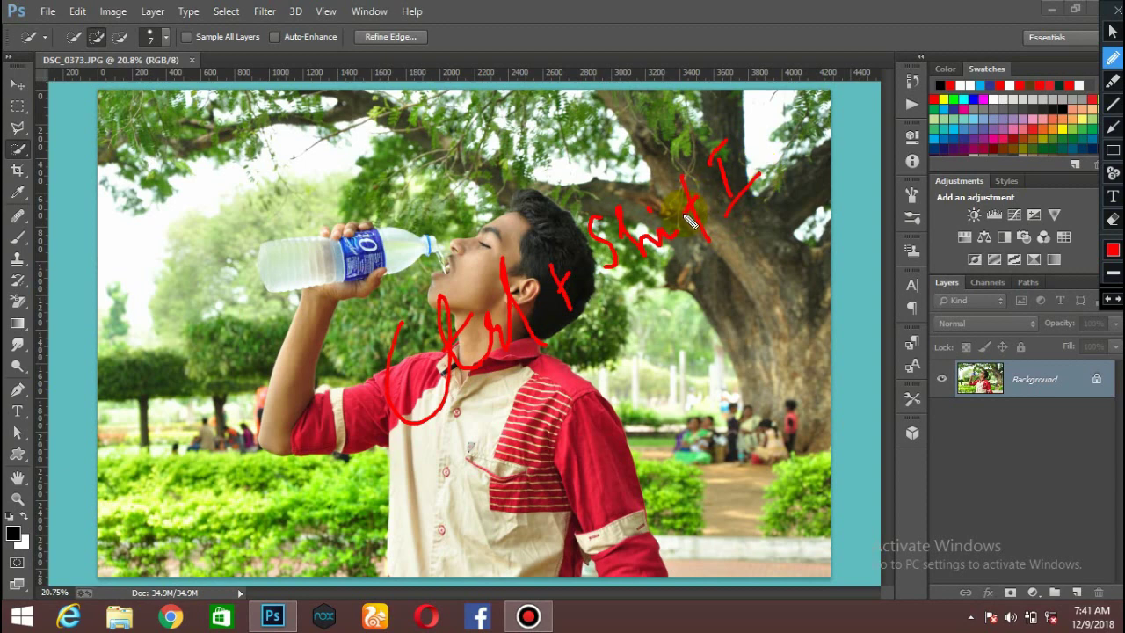
pyautogui.press('F12')
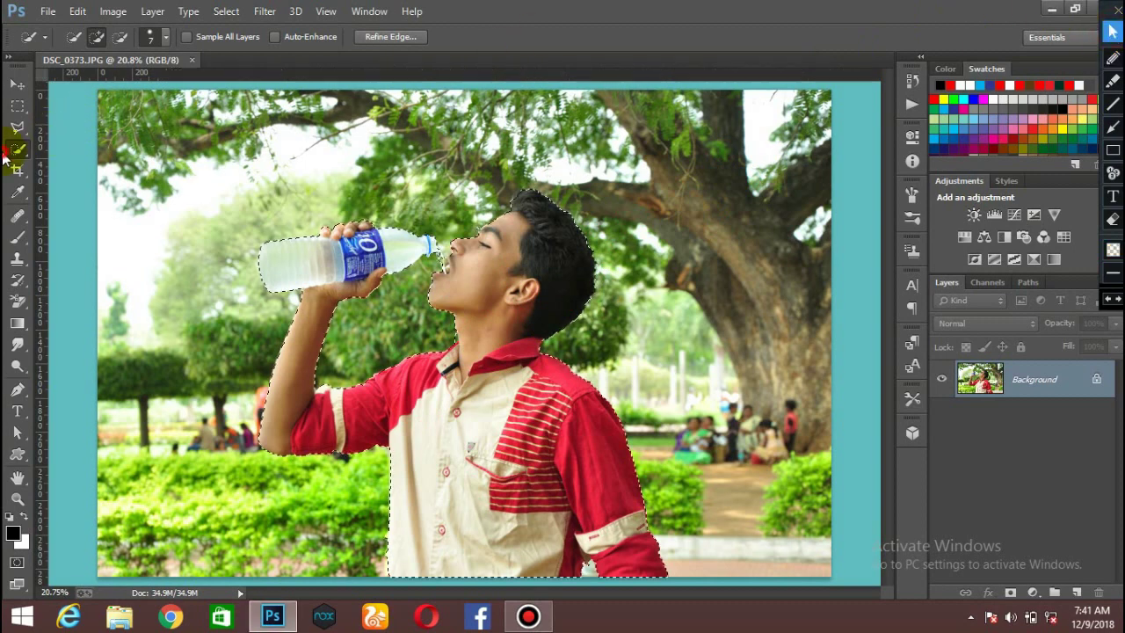
# - Invert the selection to cover the park background and apply a Gaussian Blur with a radius of 3.3 pixels
pyautogui.click(246, 190)
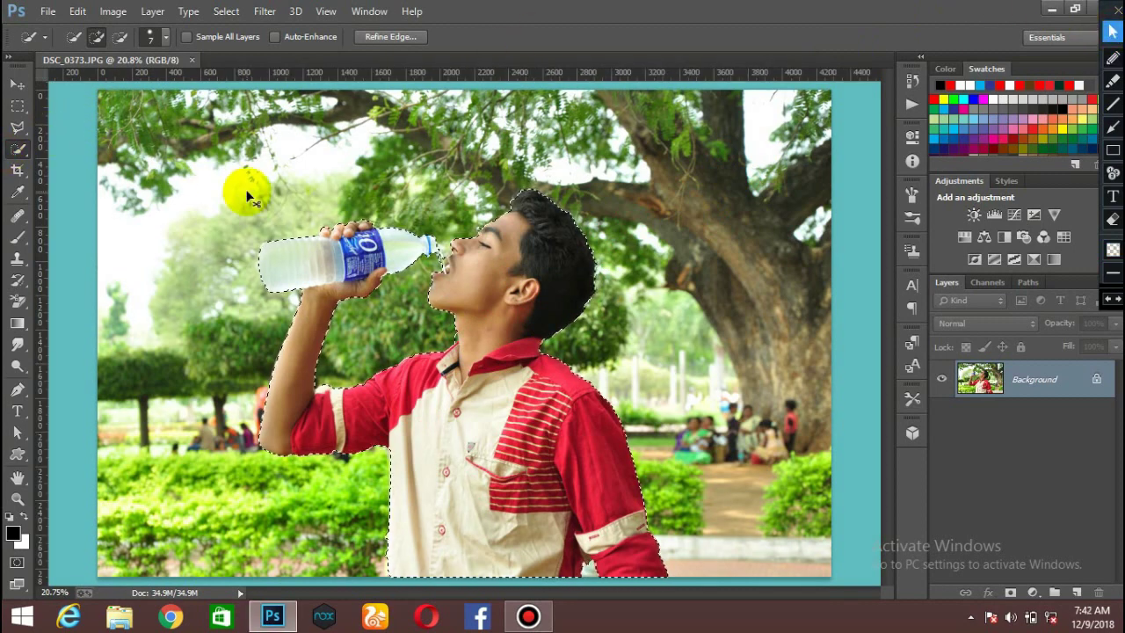
pyautogui.hotkey('ctrl', 'shift', 'i')
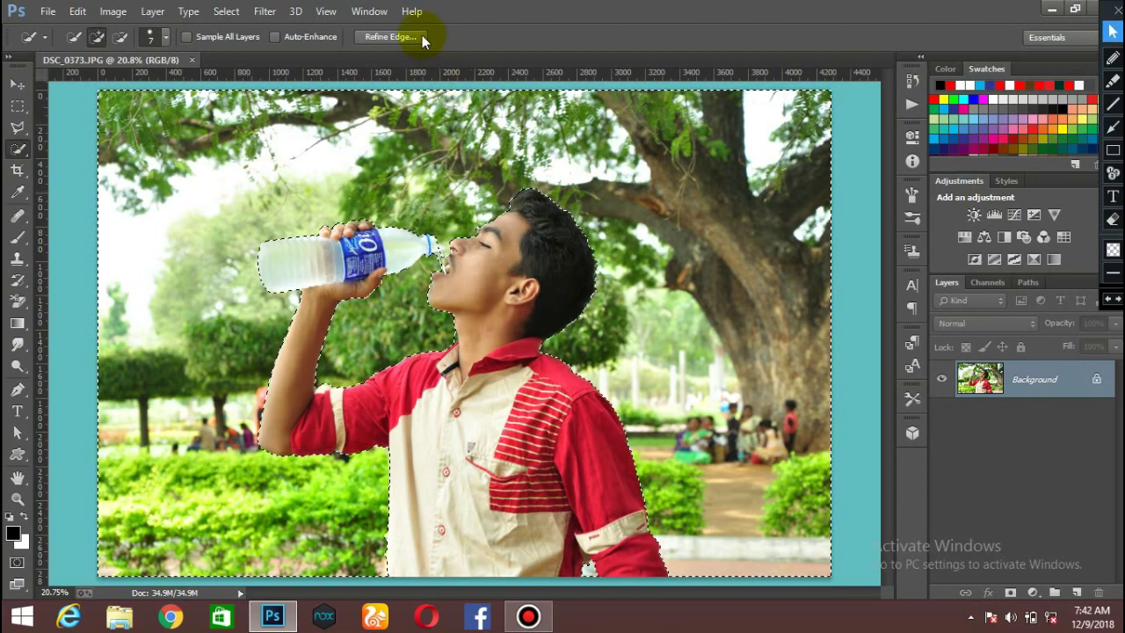
pyautogui.click(280, 9)
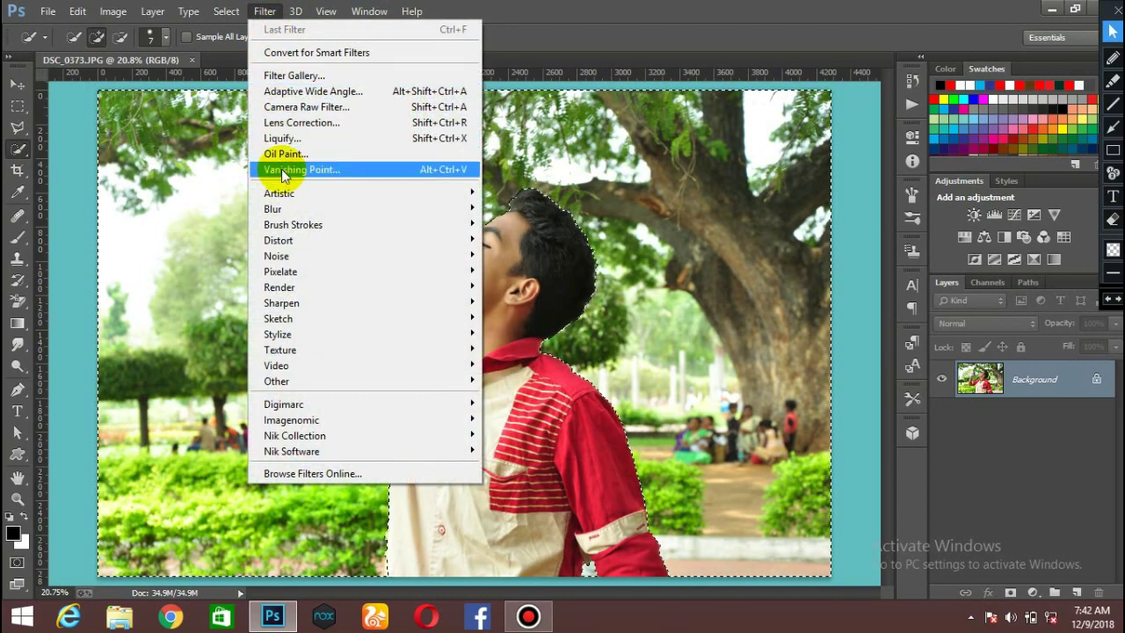
pyautogui.moveTo(391, 215)
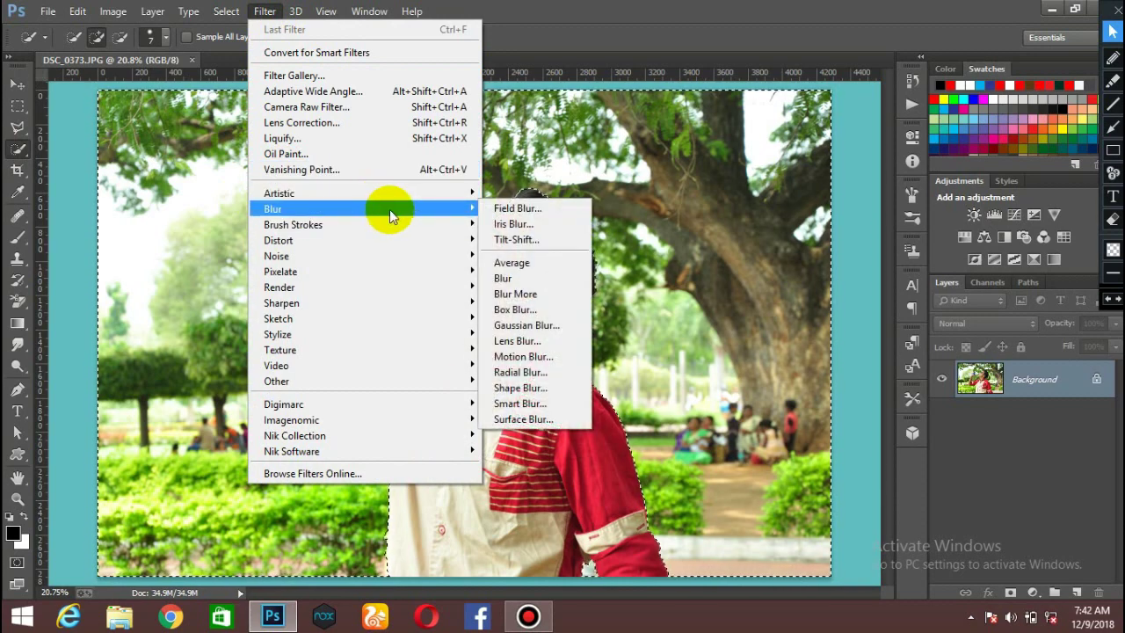
pyautogui.click(538, 325)
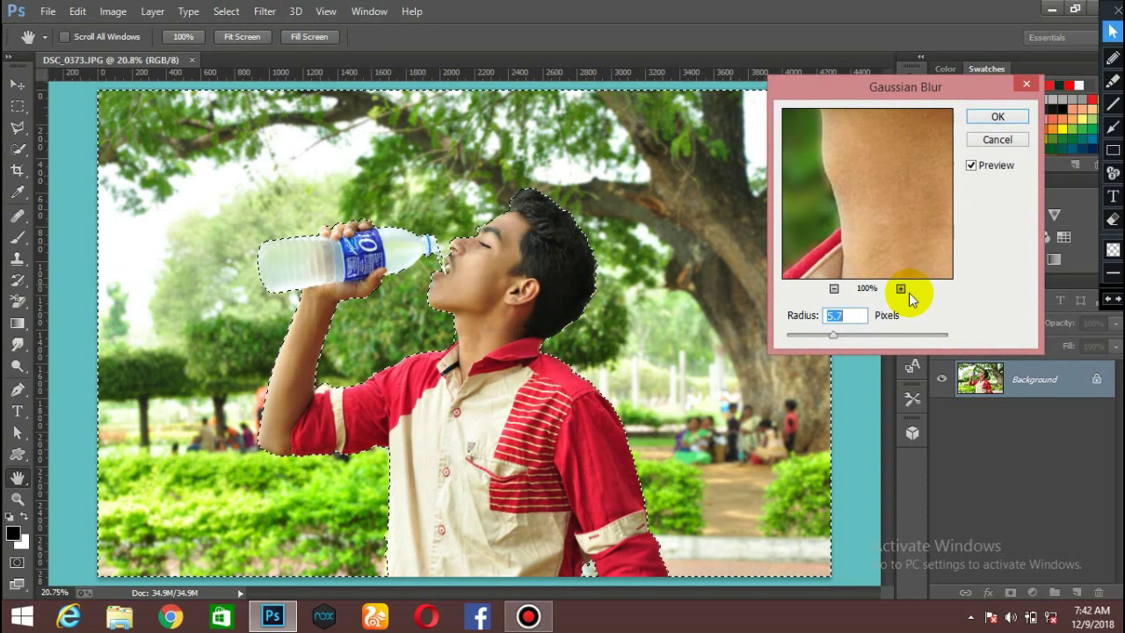
pyautogui.click(833, 288)
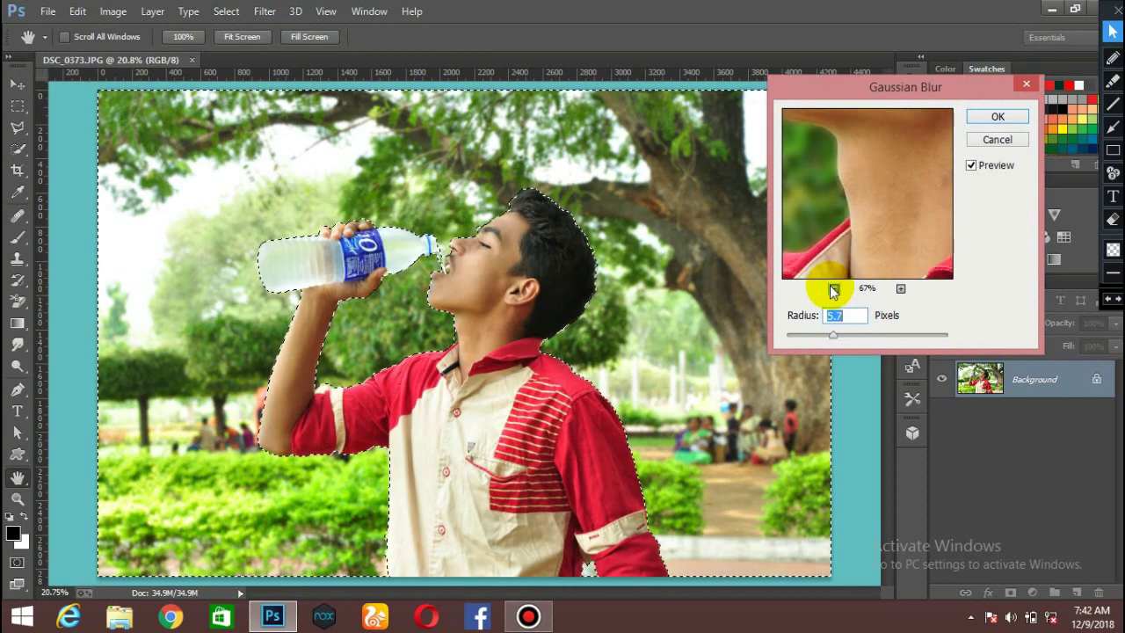
pyautogui.moveTo(832, 335); pyautogui.dragTo(917, 335)
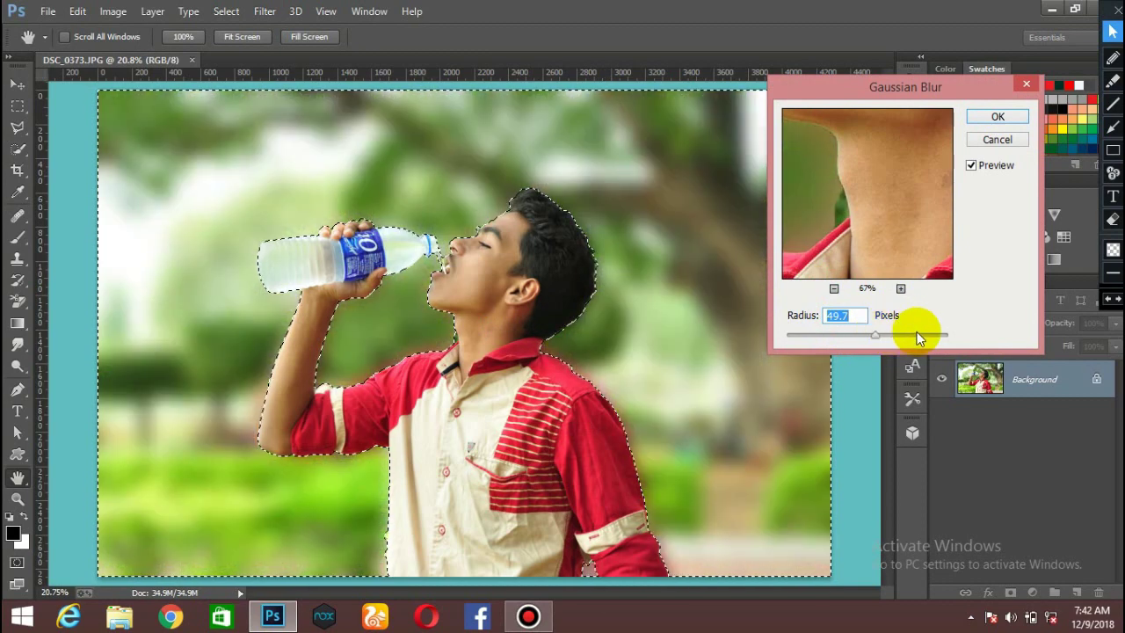
pyautogui.moveTo(866, 342); pyautogui.dragTo(820, 339)
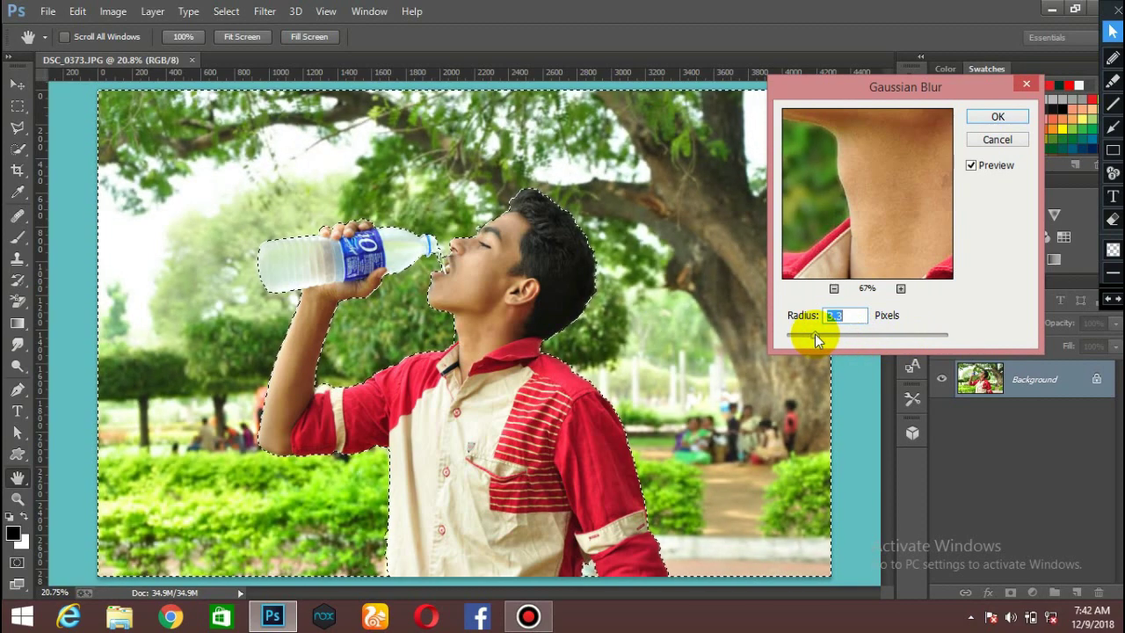
pyautogui.moveTo(812, 334); pyautogui.dragTo(817, 334)
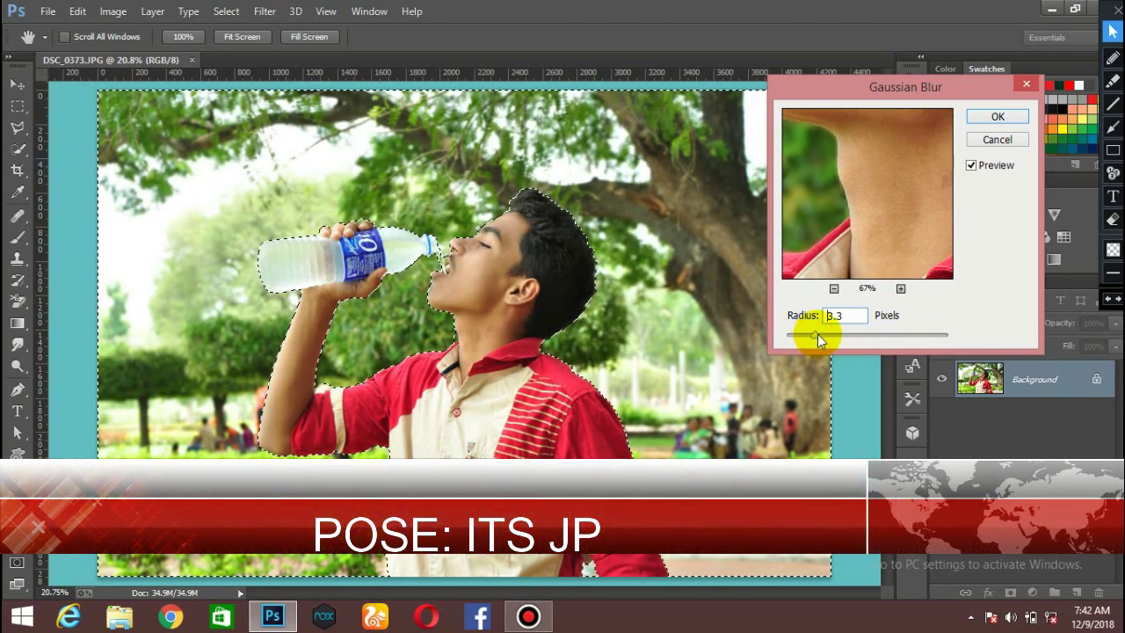
pyautogui.click(981, 119)
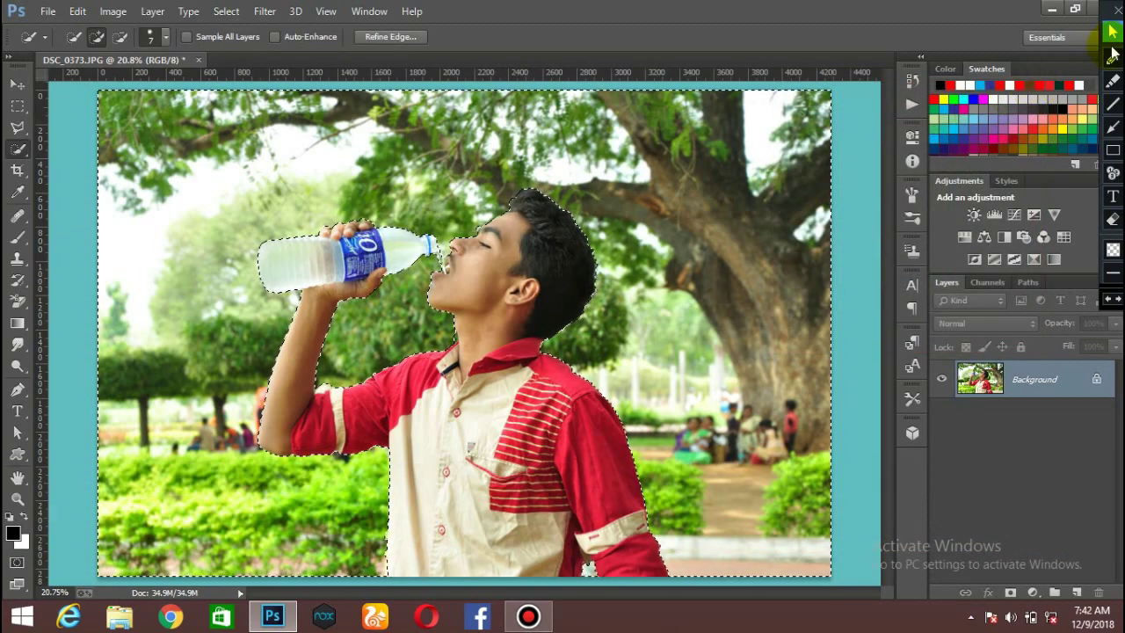
pyautogui.click(1113, 61)
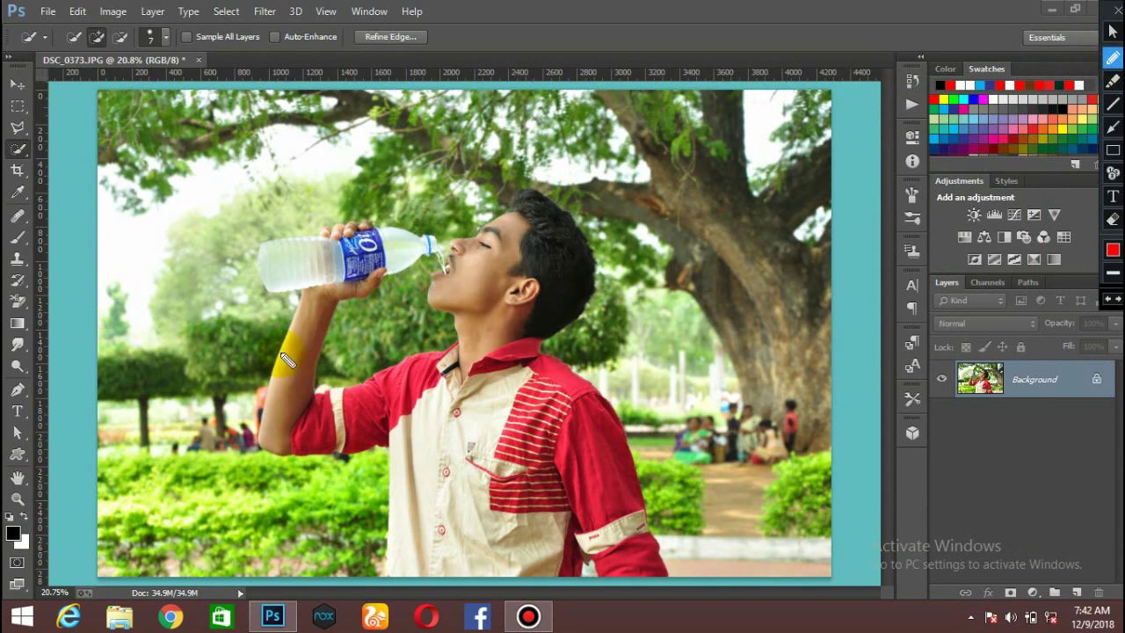
pyautogui.moveTo(278, 324); pyautogui.dragTo(261, 360)
pyautogui.moveTo(271, 417)
pyautogui.mouseDown()
pyautogui.moveTo(367, 398)
pyautogui.moveTo(334, 280)
pyautogui.moveTo(365, 347)
pyautogui.moveTo(405, 371)
pyautogui.moveTo(395, 306)
pyautogui.moveTo(436, 348)
pyautogui.moveTo(431, 232)
pyautogui.moveTo(438, 280)
pyautogui.moveTo(473, 305)
pyautogui.mouseUp()
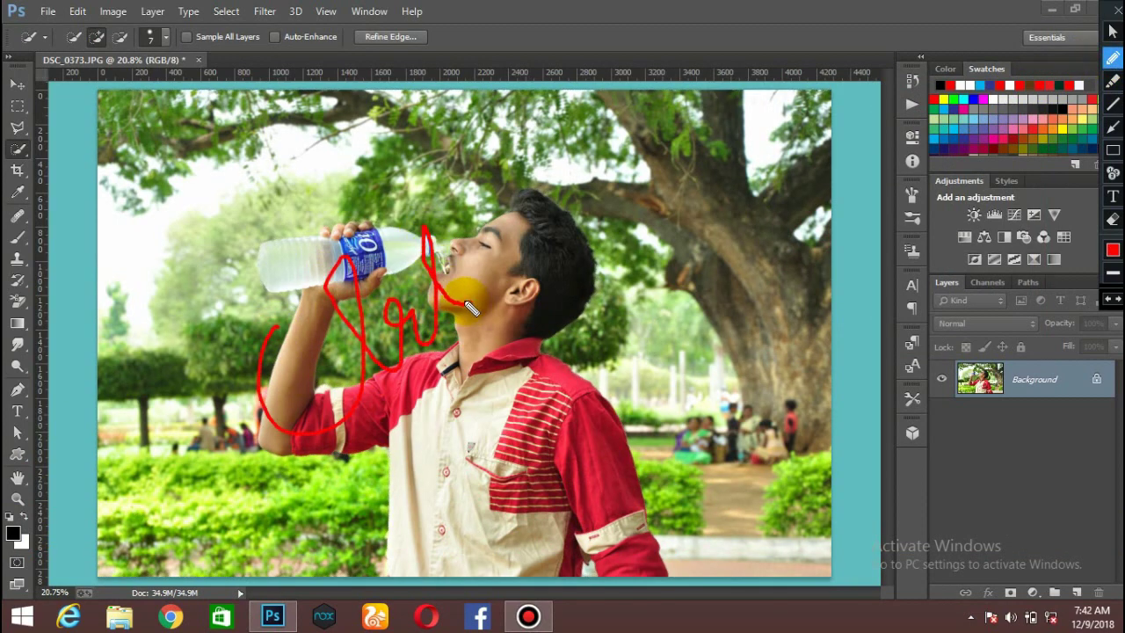
pyautogui.moveTo(483, 194); pyautogui.dragTo(523, 286)
pyautogui.moveTo(469, 252); pyautogui.dragTo(503, 195)
pyautogui.moveTo(538, 162); pyautogui.dragTo(571, 239)
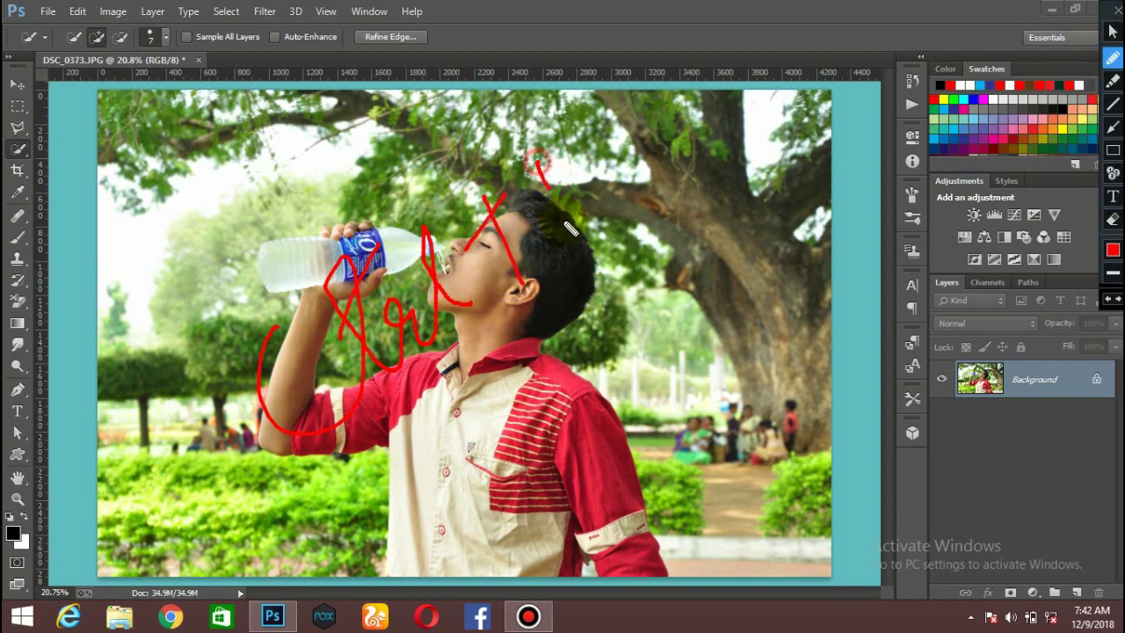
pyautogui.moveTo(540, 167)
pyautogui.mouseDown()
pyautogui.moveTo(571, 159)
pyautogui.moveTo(580, 241)
pyautogui.mouseUp()
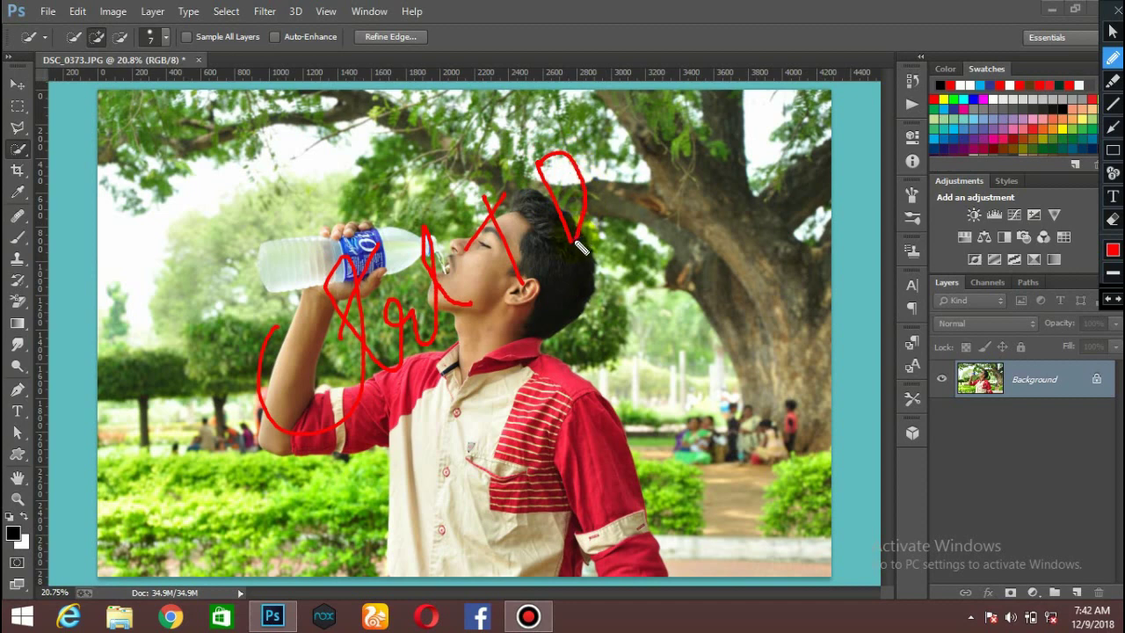
pyautogui.click(1112, 33)
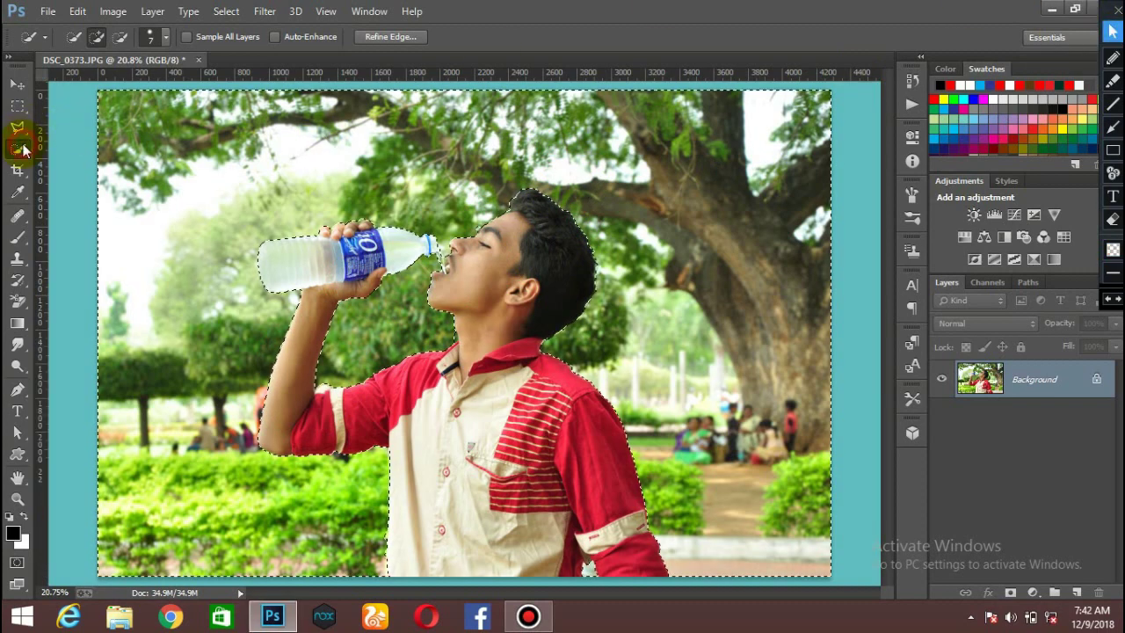
# - Deselect the blurred background and open the whole photo in the Camera Raw Filter
pyautogui.hotkey('ctrl', 'd')
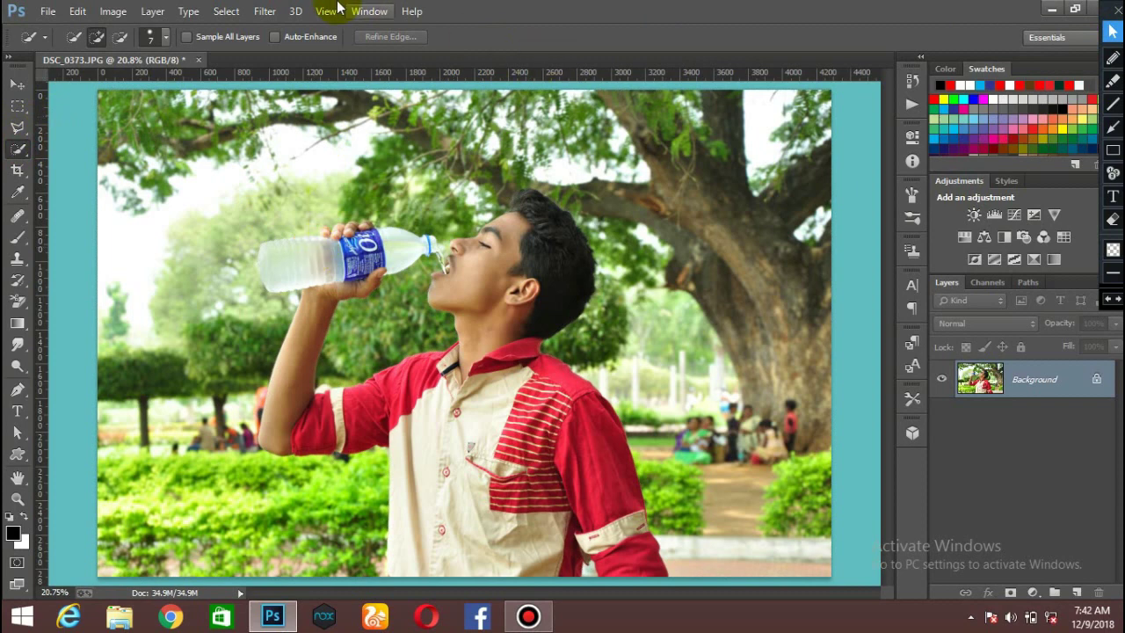
pyautogui.click(267, 11)
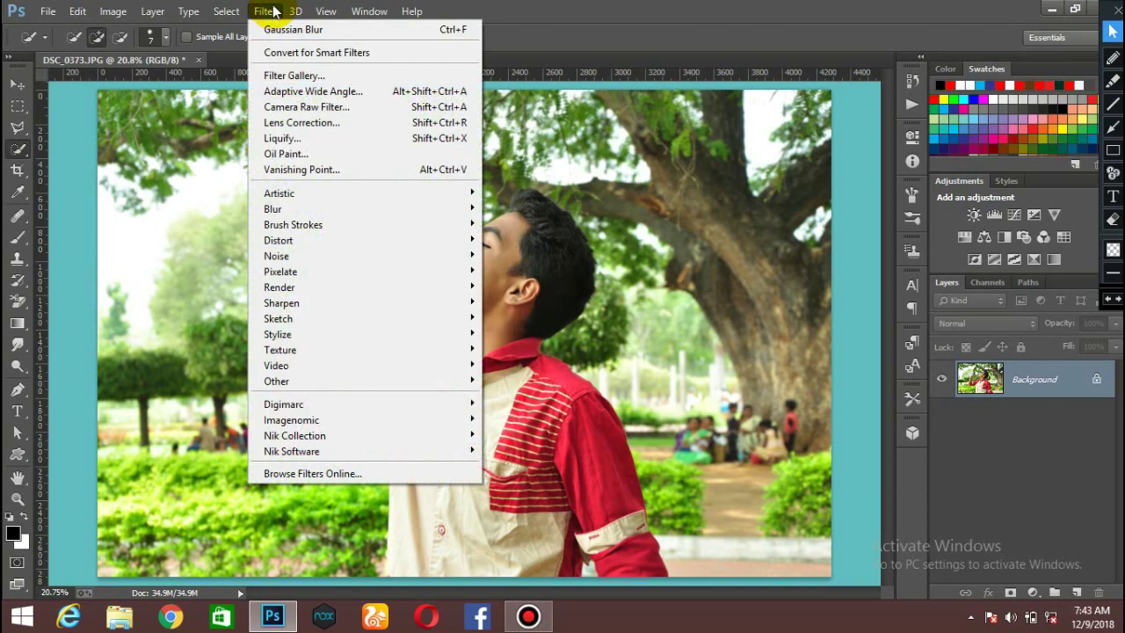
pyautogui.click(325, 111)
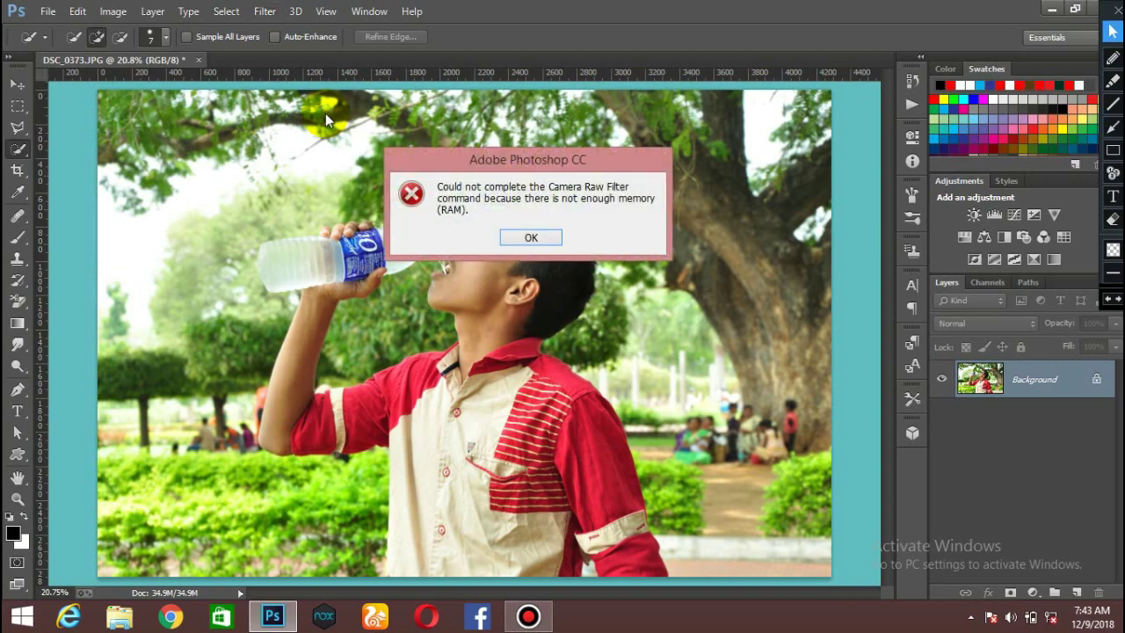
pyautogui.press('Return')
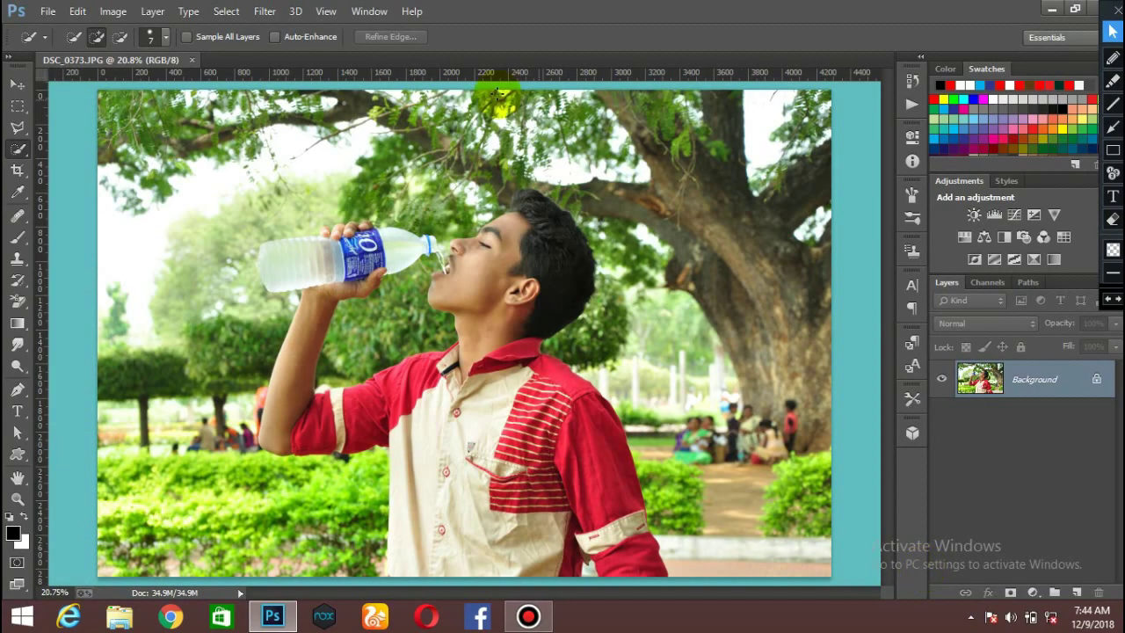
pyautogui.click(281, 13)
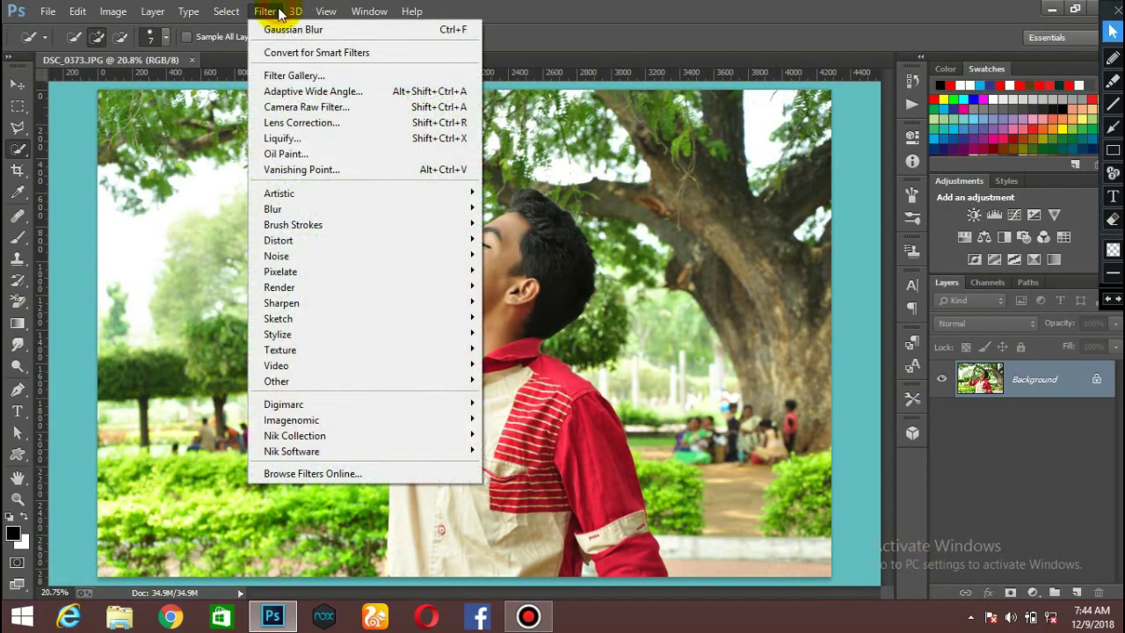
pyautogui.click(294, 107)
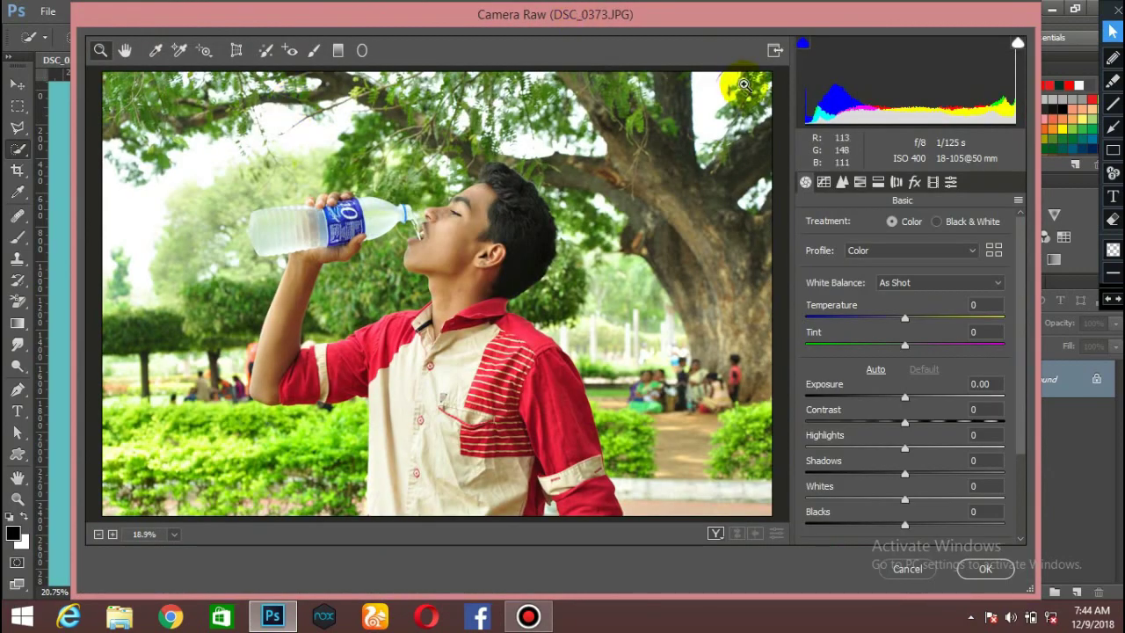
# - Try the Auto white balance on the photo and return it to As Shot
pyautogui.click(914, 293)
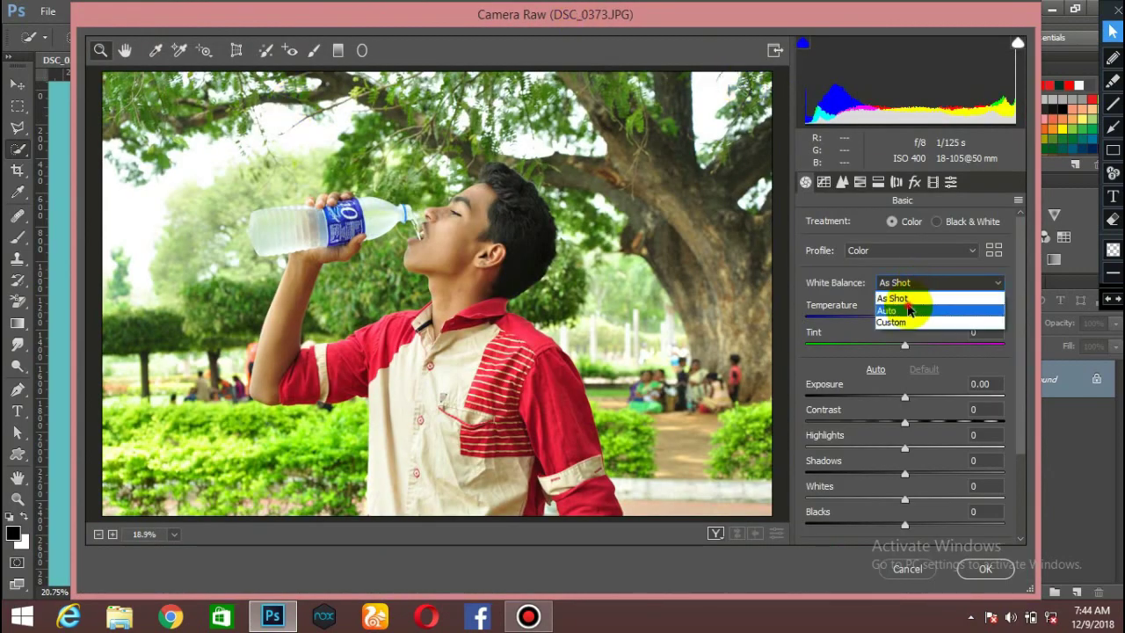
pyautogui.click(910, 305)
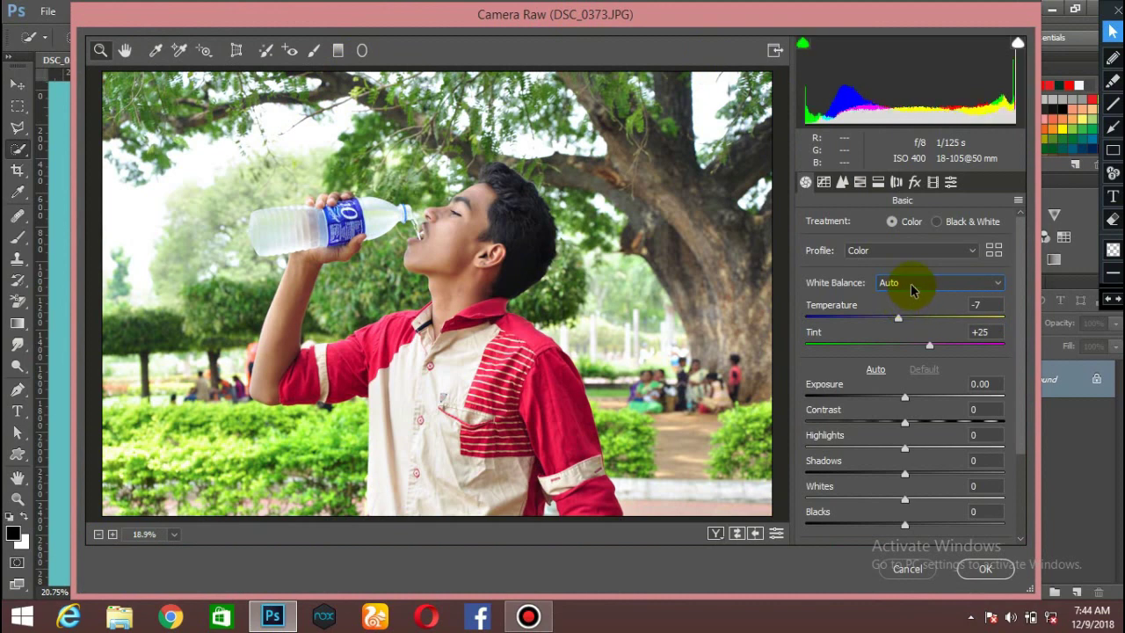
pyautogui.click(910, 282)
pyautogui.click(906, 295)
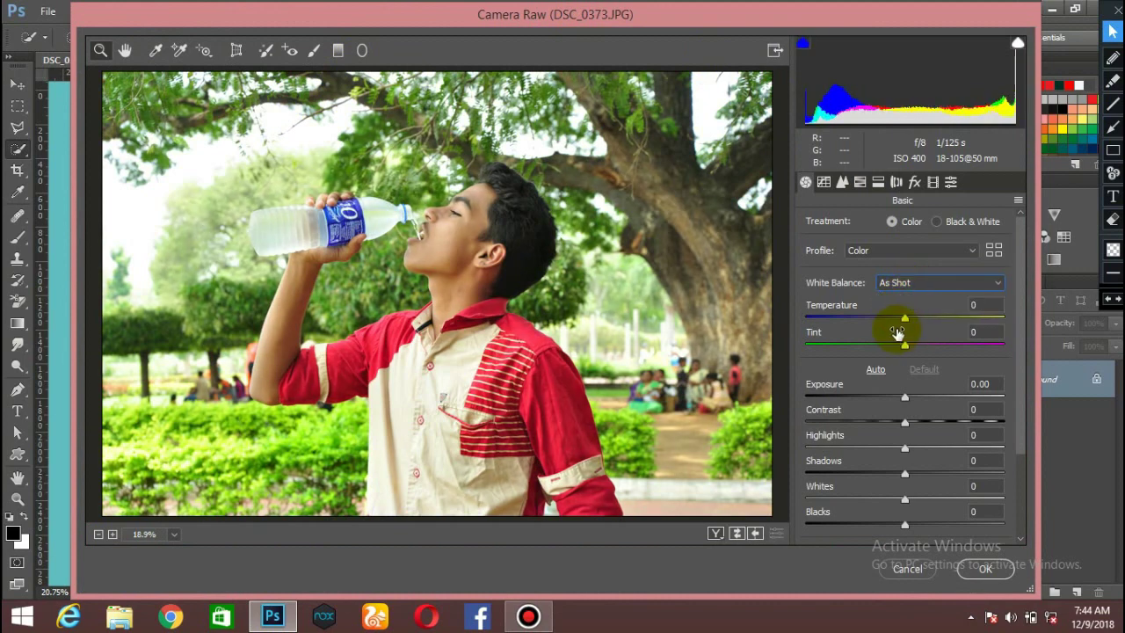
# - Apply the automatic tone adjustments to the photo, and set Exposure to 0.00 and Contrast to -3
pyautogui.click(878, 370)
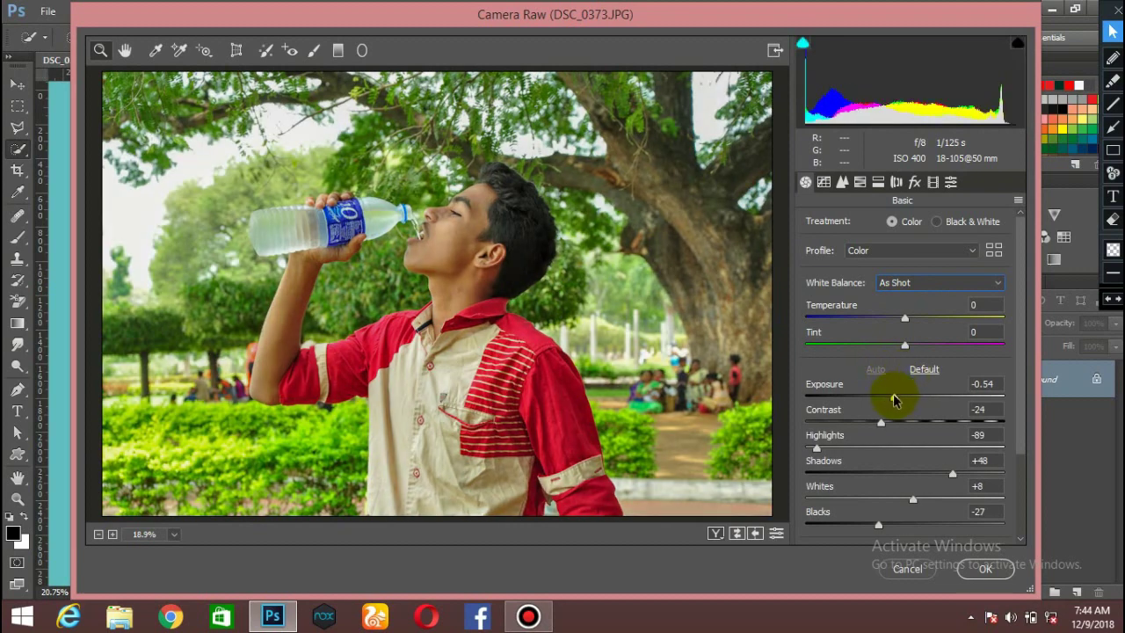
pyautogui.moveTo(894, 400)
pyautogui.mouseDown()
pyautogui.moveTo(897, 426)
pyautogui.moveTo(905, 402)
pyautogui.mouseUp()
pyautogui.press('XF86MonBrightnessUp')
pyautogui.press('XF86MonBrightnessUp')
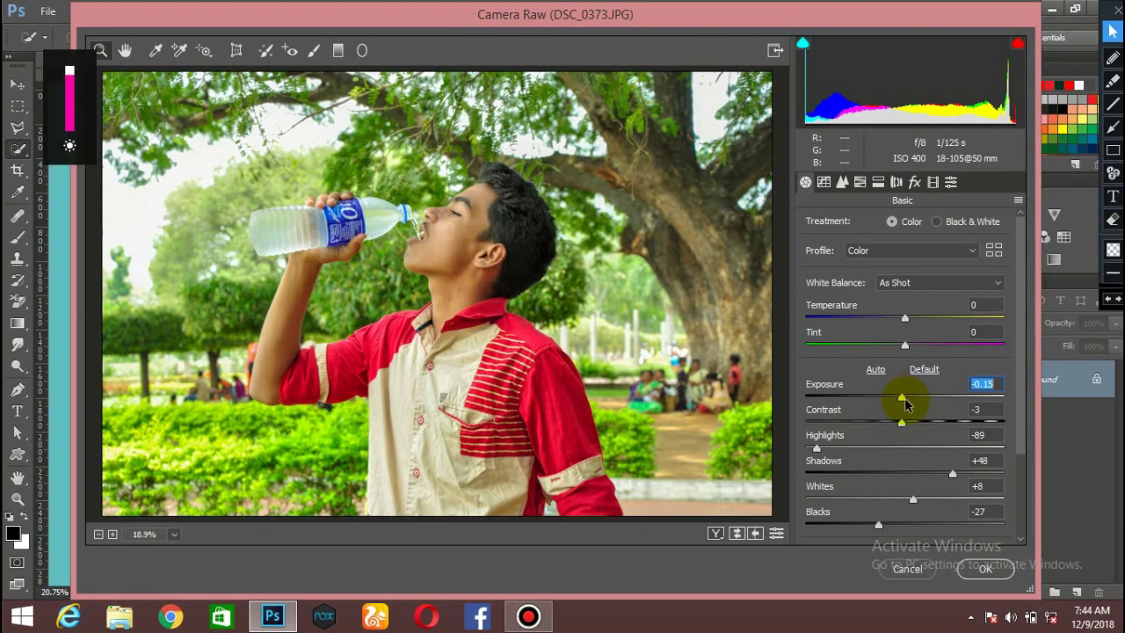
pyautogui.moveTo(906, 402); pyautogui.dragTo(910, 404)
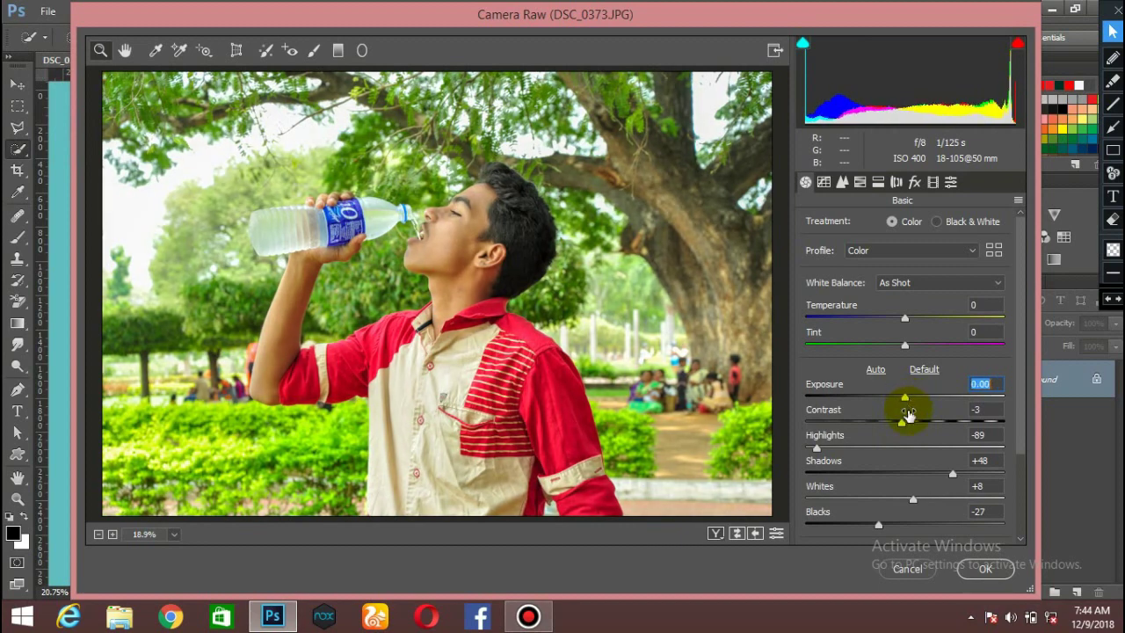
# - Set the photo's Highlights to -68, Clarity to +9 and Dehaze to +13
pyautogui.click(840, 450)
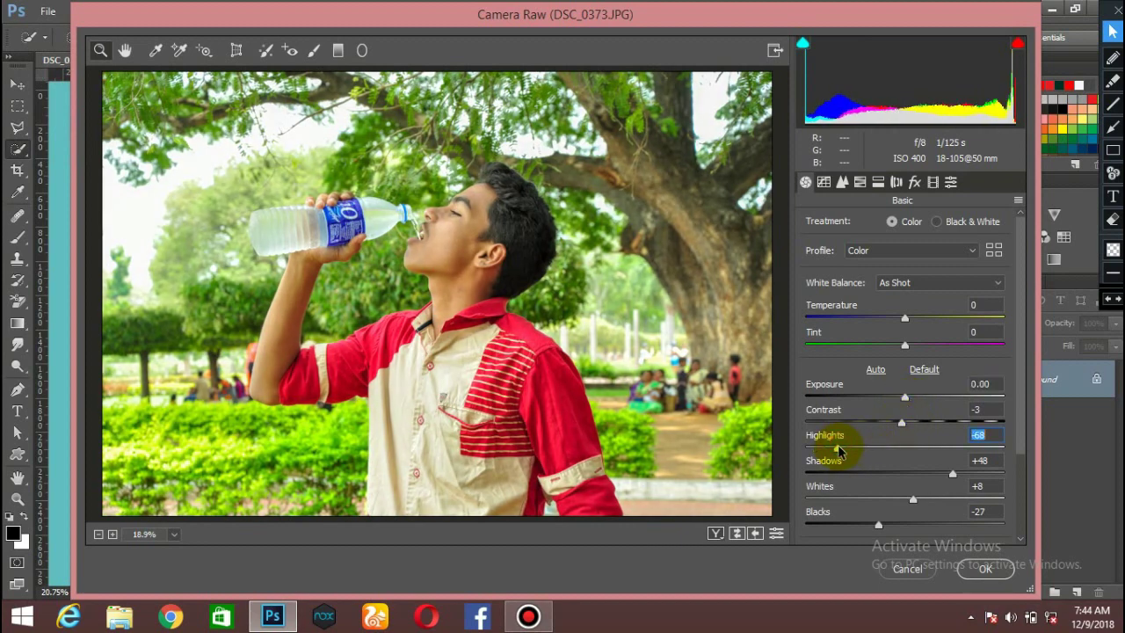
pyautogui.moveTo(1019, 288); pyautogui.dragTo(1029, 372)
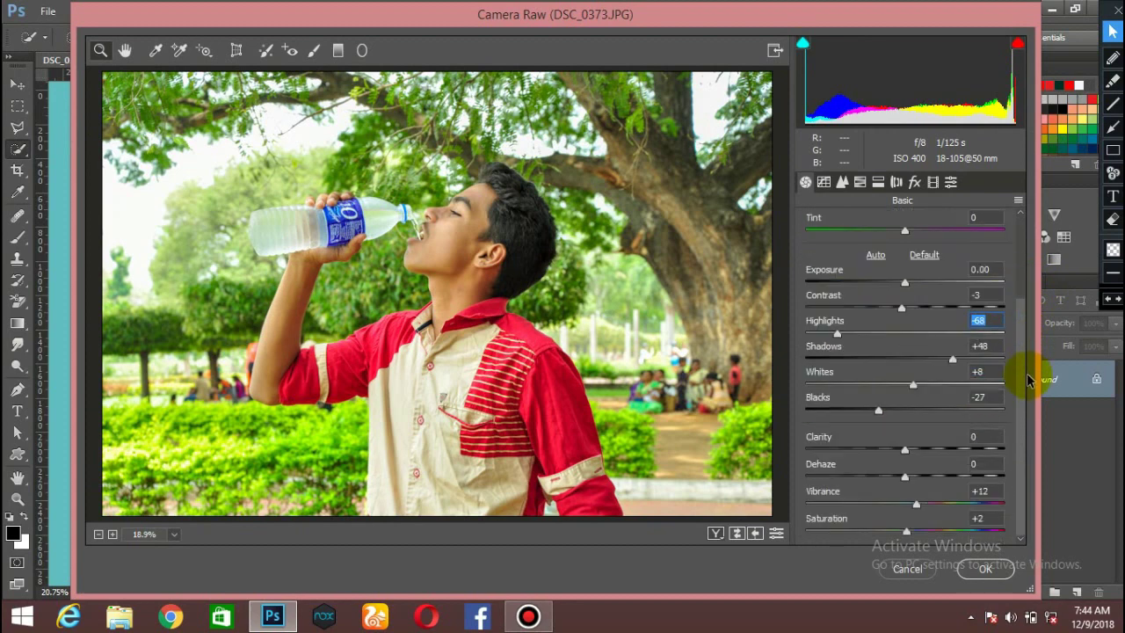
pyautogui.click(913, 450)
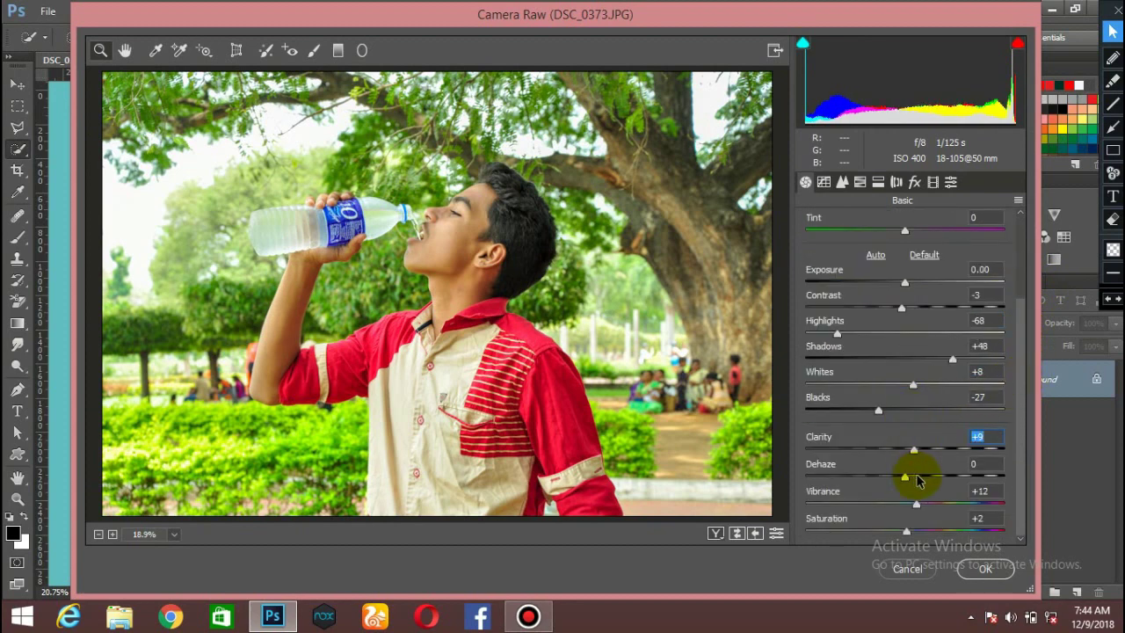
pyautogui.click(917, 475)
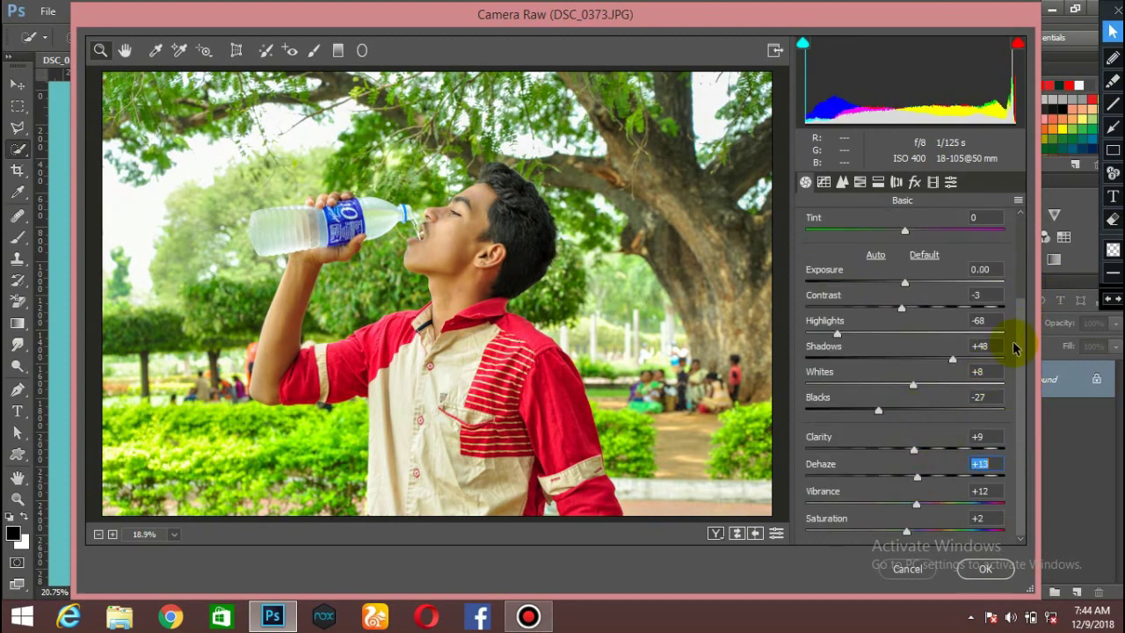
pyautogui.scroll(2, 1020, 338)
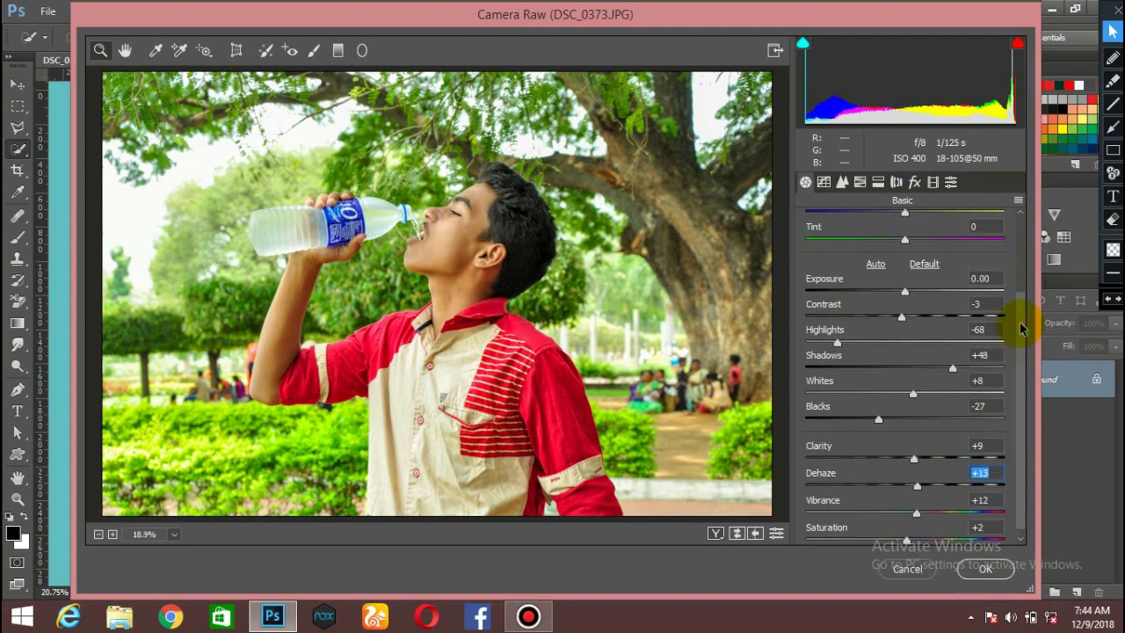
pyautogui.scroll(-2, 1020, 338)
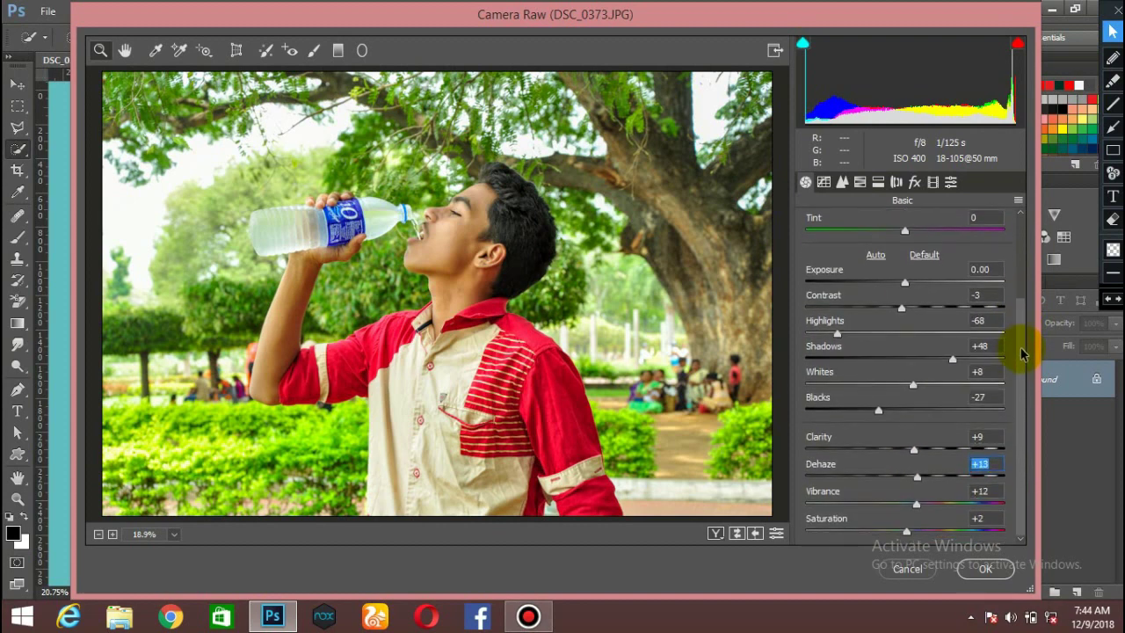
# - Set the photo's Vibrance to +13, Saturation to 0 and Blacks to -33
pyautogui.moveTo(916, 508); pyautogui.dragTo(905, 533)
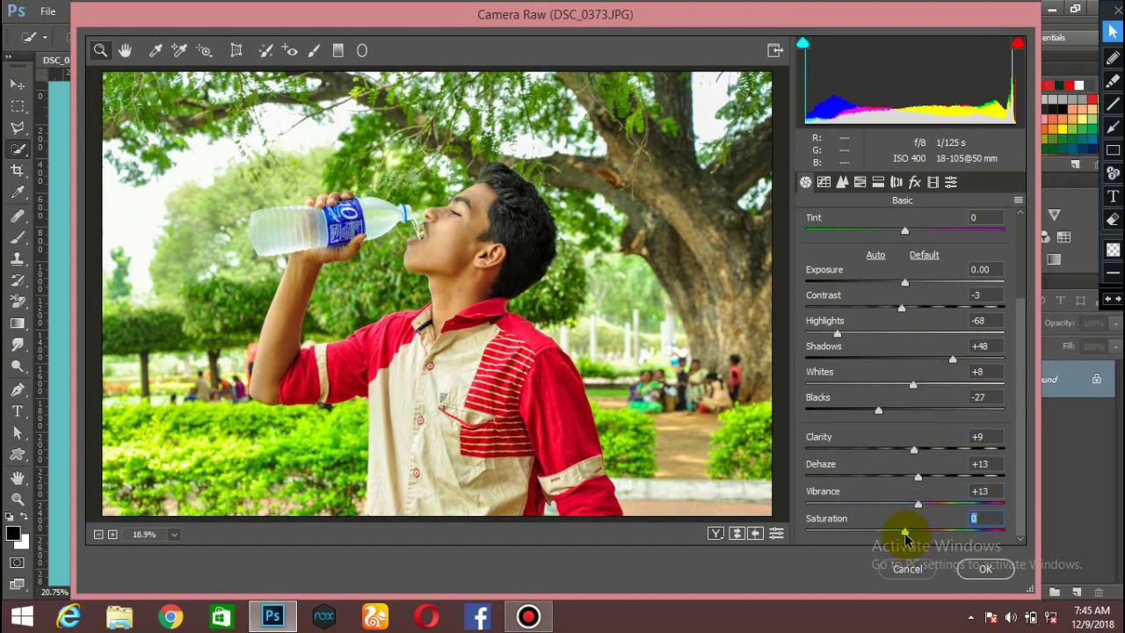
pyautogui.click(879, 412)
pyautogui.moveTo(879, 412); pyautogui.dragTo(873, 415)
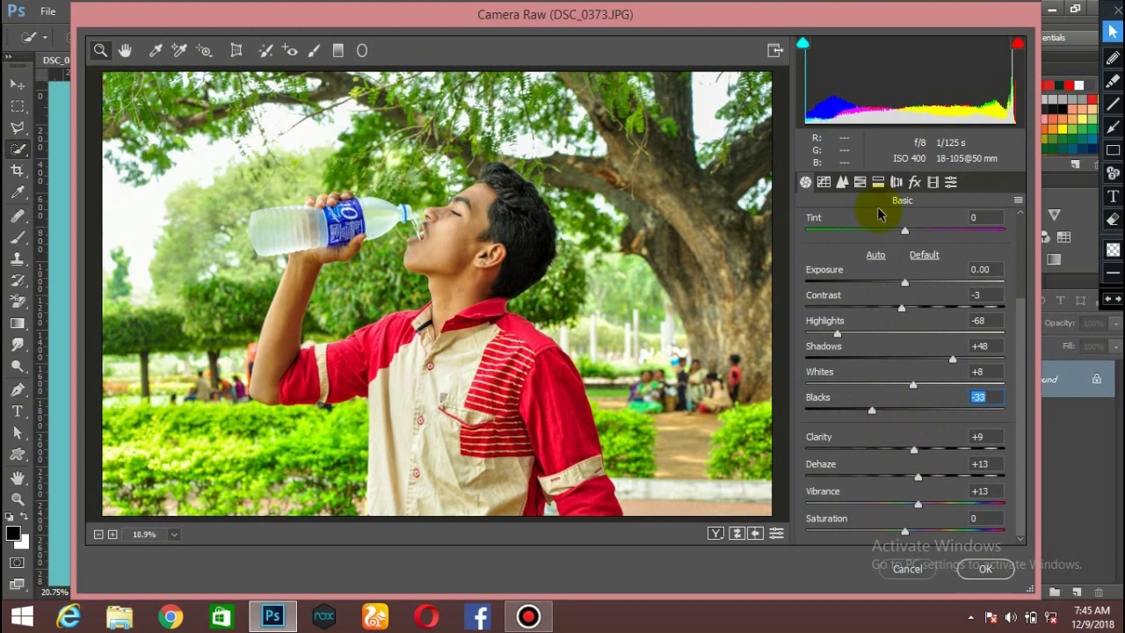
# - Apply noise reduction to the photo with a Luminance of 46
pyautogui.click(842, 184)
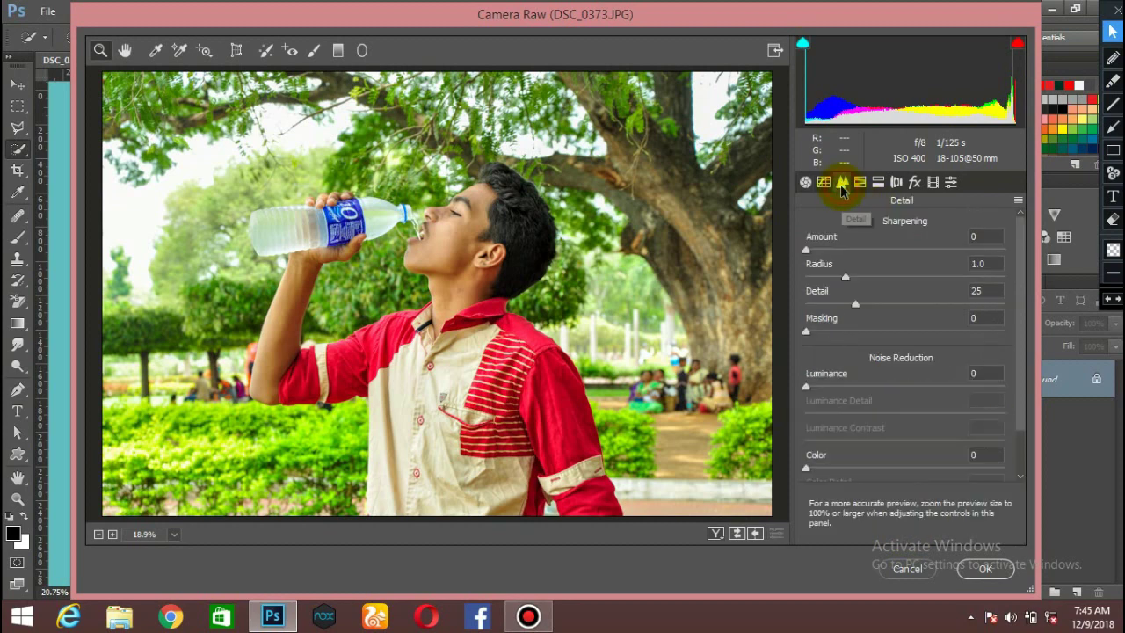
pyautogui.click(871, 387)
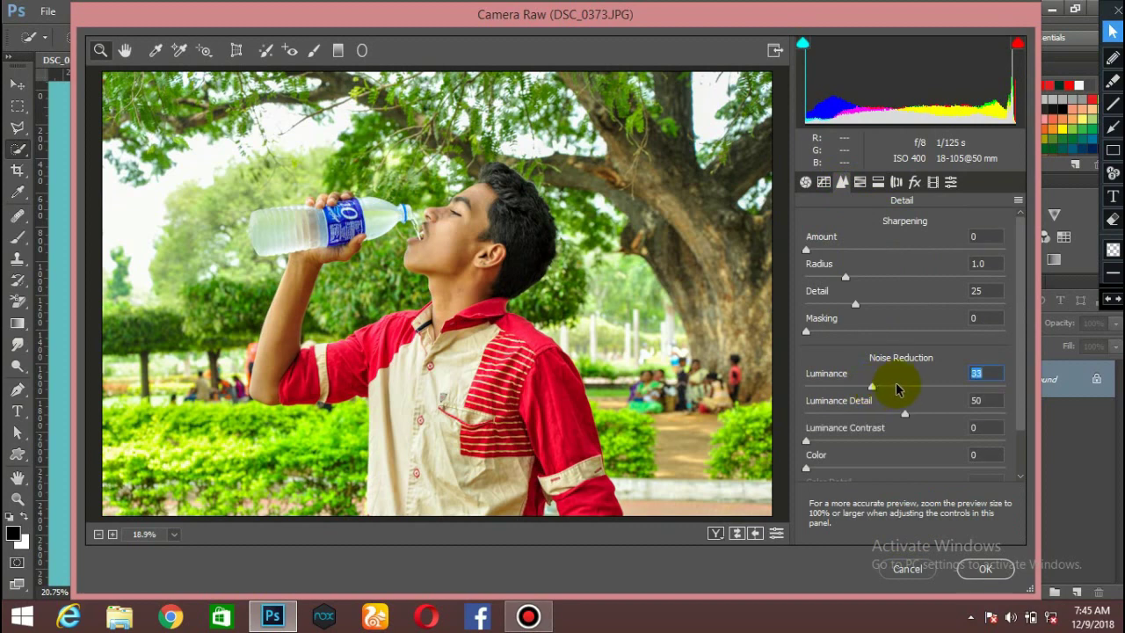
pyautogui.click(896, 387)
pyautogui.click(1112, 60)
pyautogui.moveTo(550, 151)
pyautogui.mouseDown()
pyautogui.moveTo(404, 185)
pyautogui.moveTo(433, 403)
pyautogui.mouseUp()
pyautogui.moveTo(523, 396)
pyautogui.mouseDown()
pyautogui.moveTo(561, 227)
pyautogui.moveTo(517, 138)
pyautogui.mouseUp()
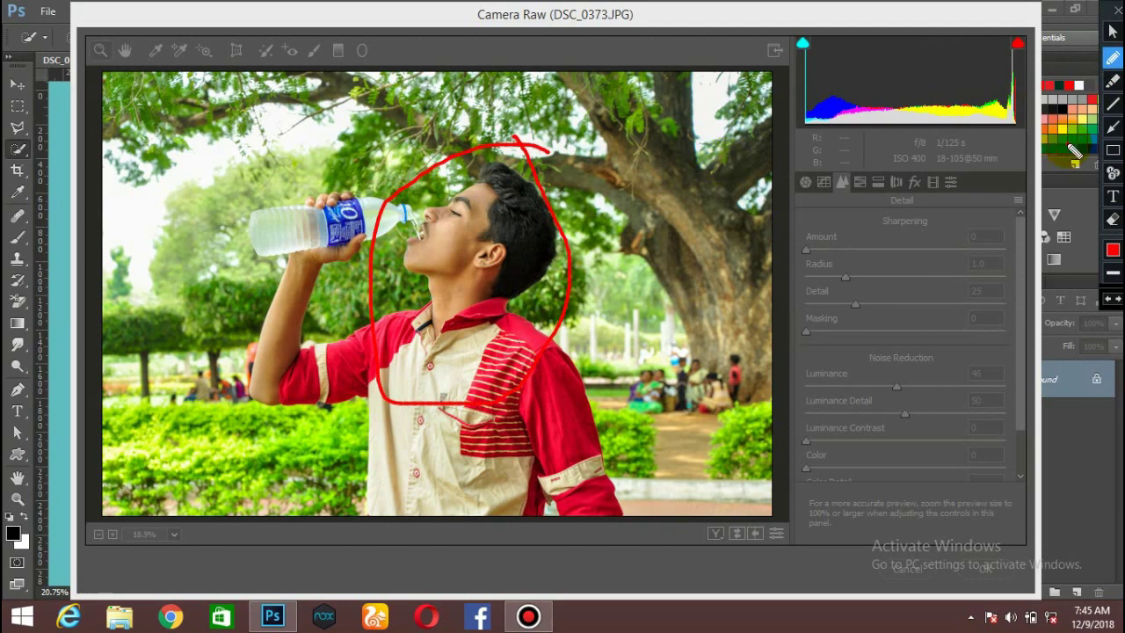
pyautogui.hotkey('ctrl', 'z')
pyautogui.click(1113, 31)
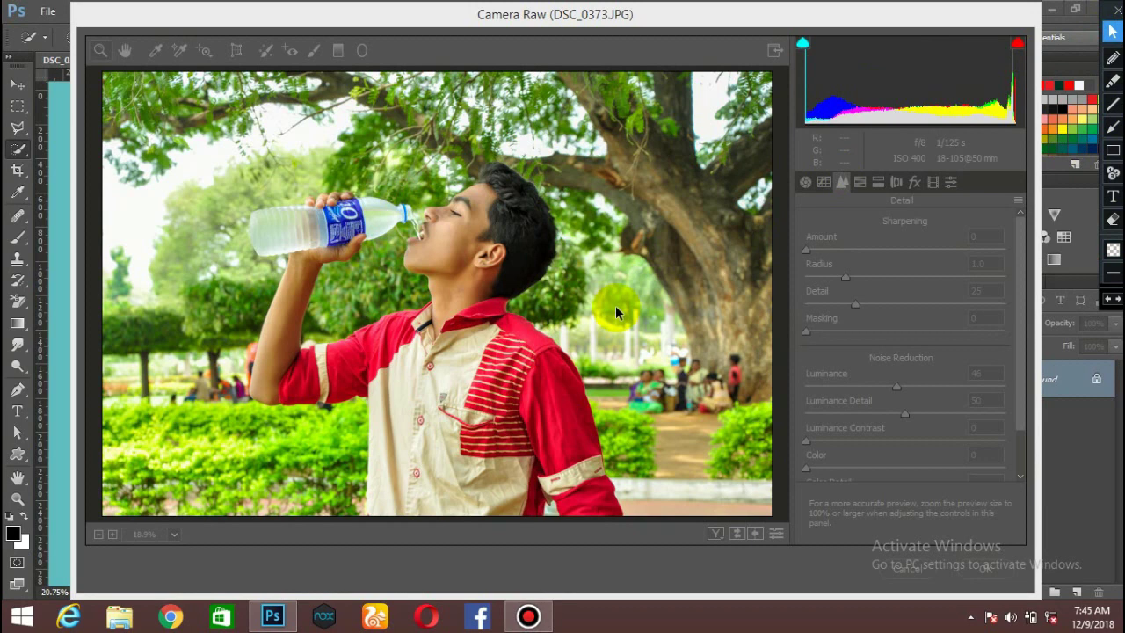
# - Sharpen the photo with an Amount of 18 and Masking of 11, and set the noise reduction Luminance to 50
pyautogui.click(117, 540)
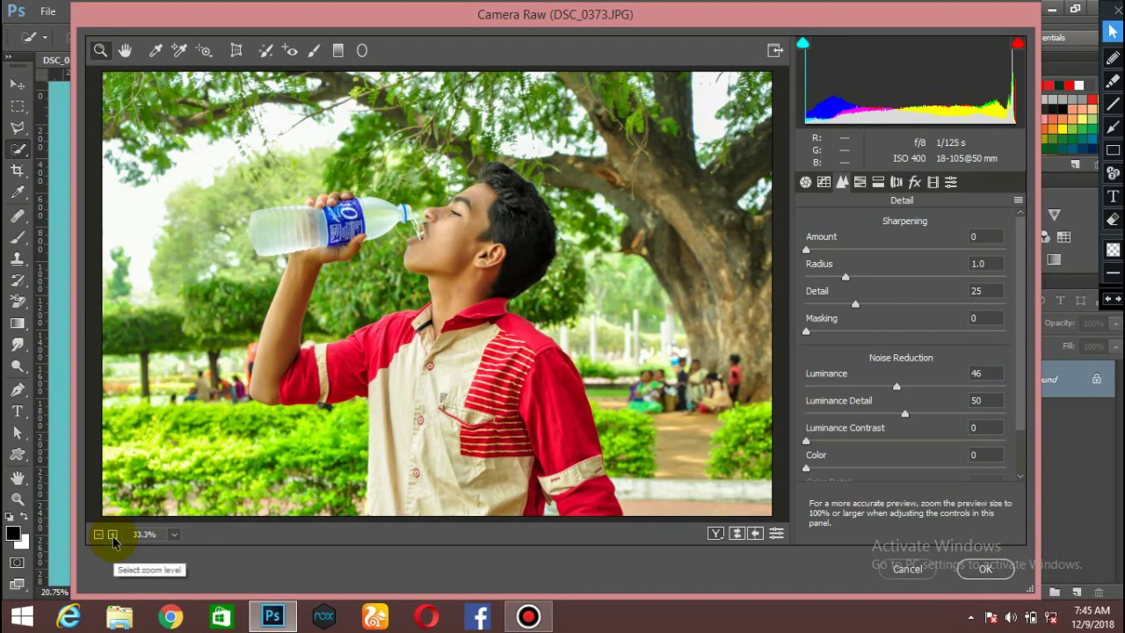
pyautogui.click(112, 535)
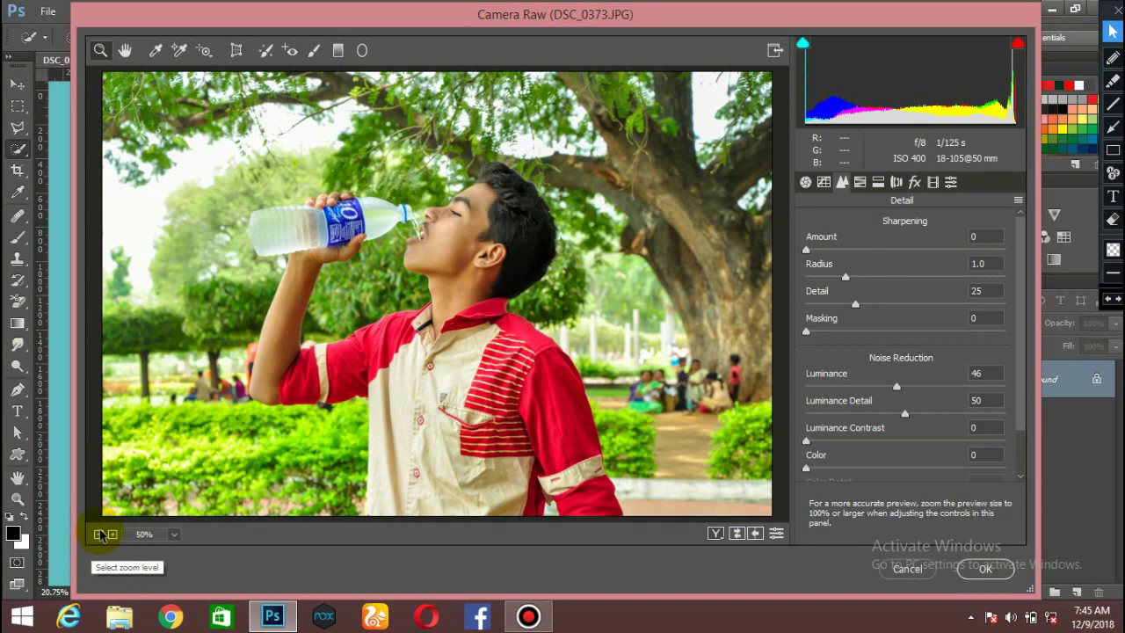
pyautogui.click(98, 536)
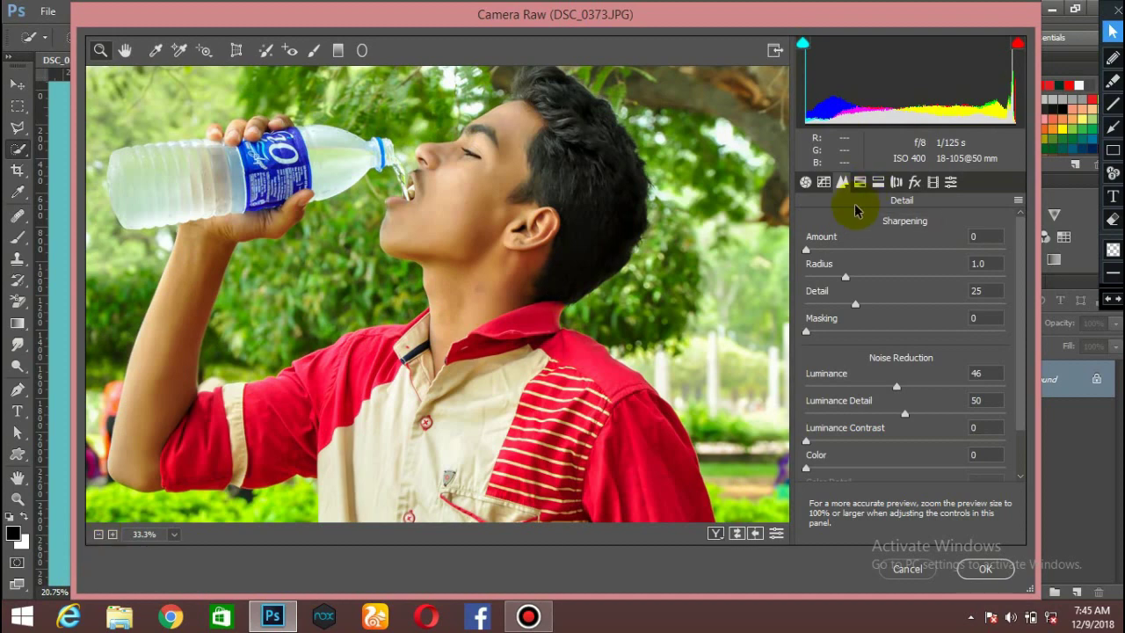
pyautogui.click(830, 252)
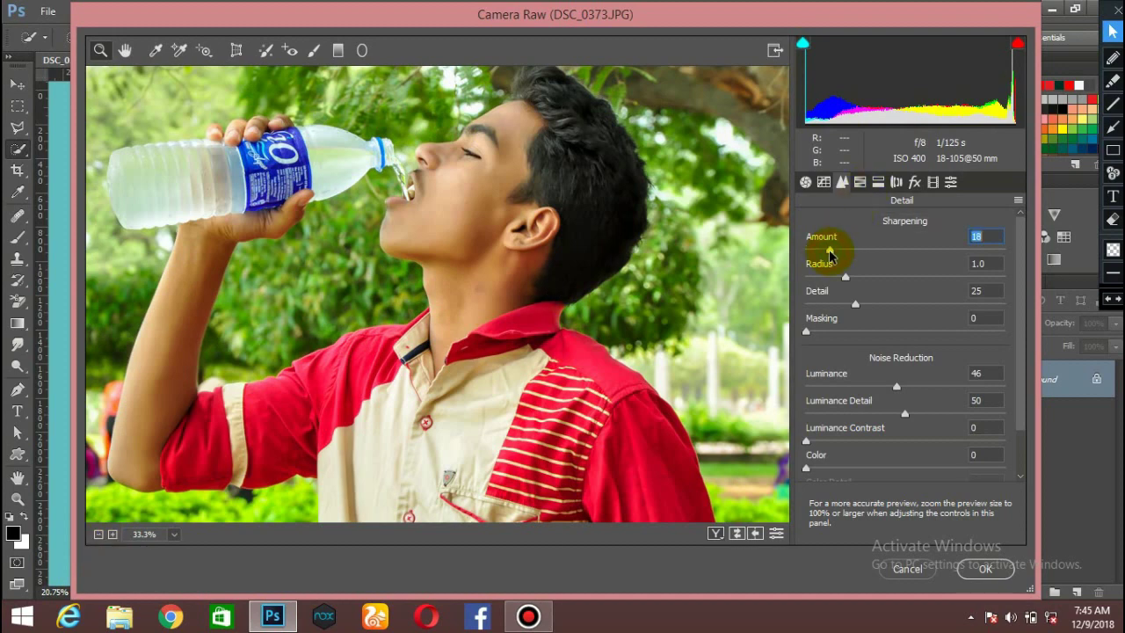
pyautogui.click(828, 331)
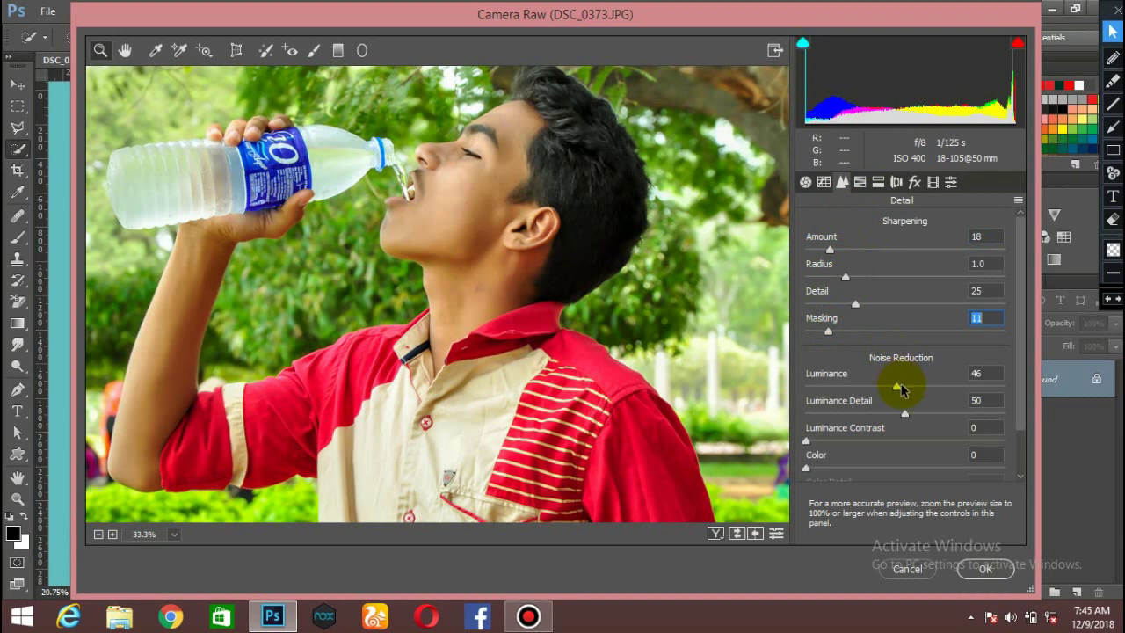
pyautogui.moveTo(898, 385); pyautogui.dragTo(908, 391)
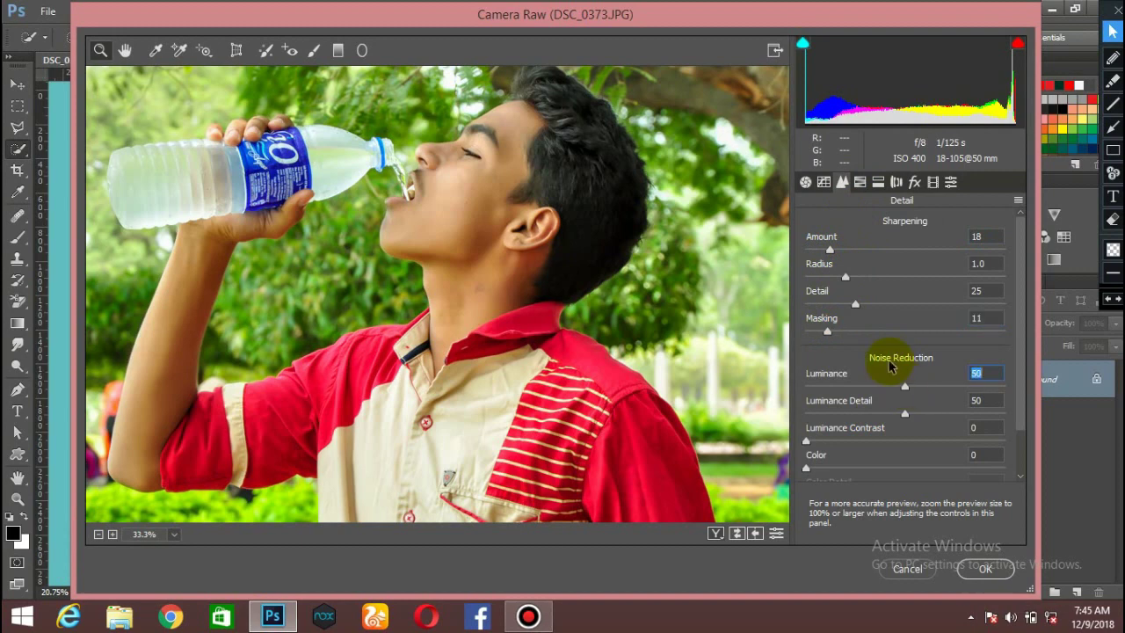
# - In the HSL Adjustments, try a Yellows hue of -99 and set it to -3
pyautogui.click(863, 184)
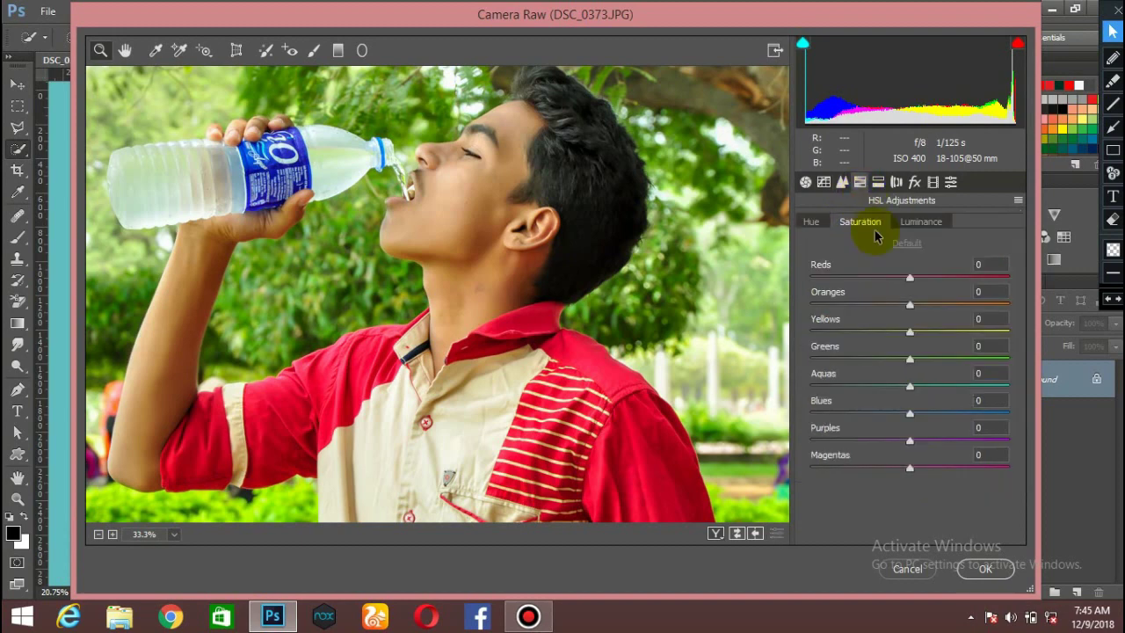
pyautogui.click(813, 224)
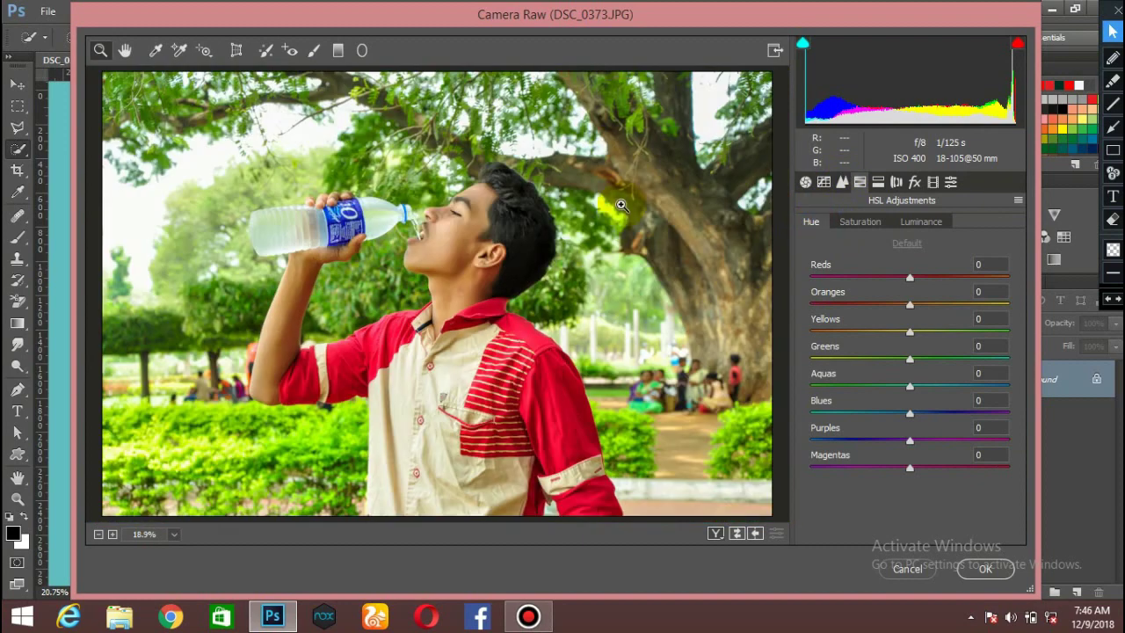
pyautogui.click(815, 332)
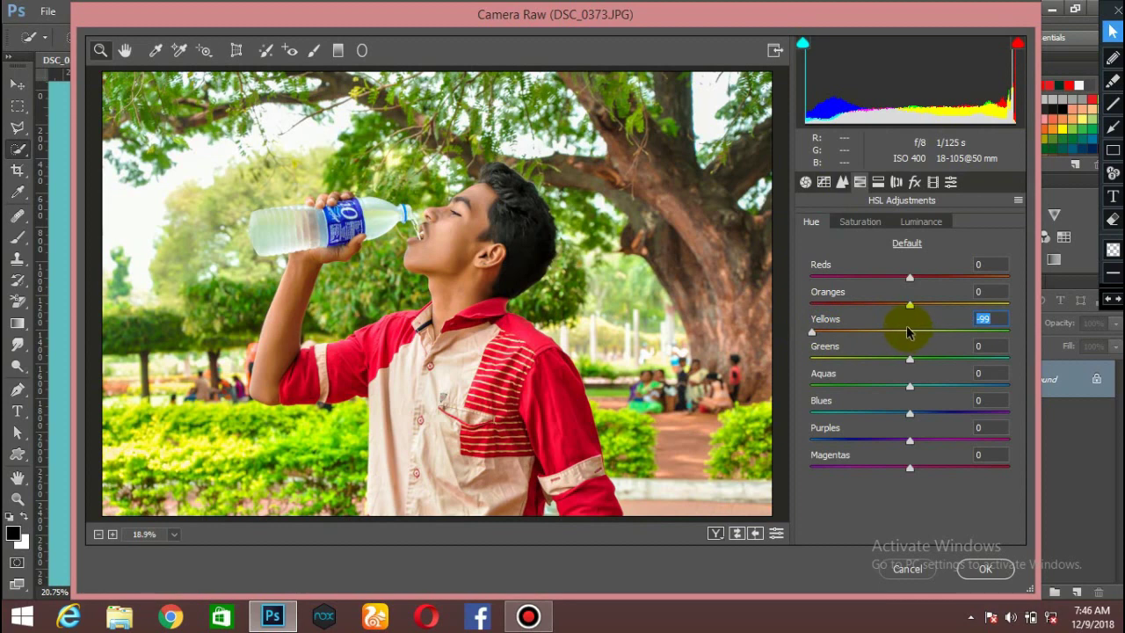
pyautogui.moveTo(908, 331); pyautogui.dragTo(905, 330)
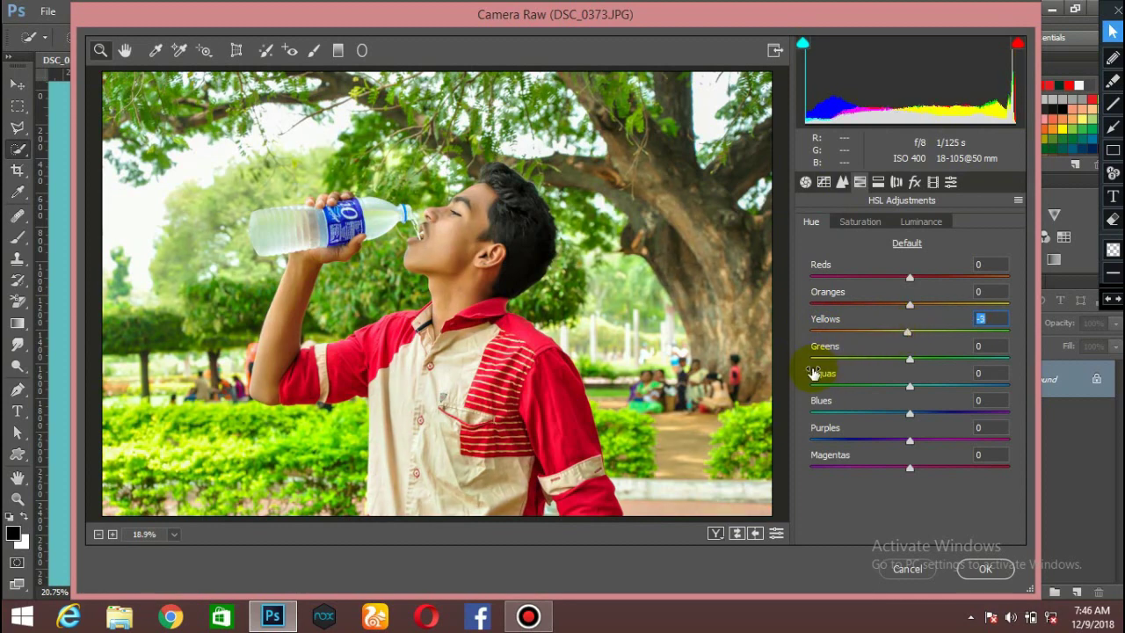
# - Try the Greens hue at both extremes and set it to -100 to turn the foliage yellow
pyautogui.click(813, 360)
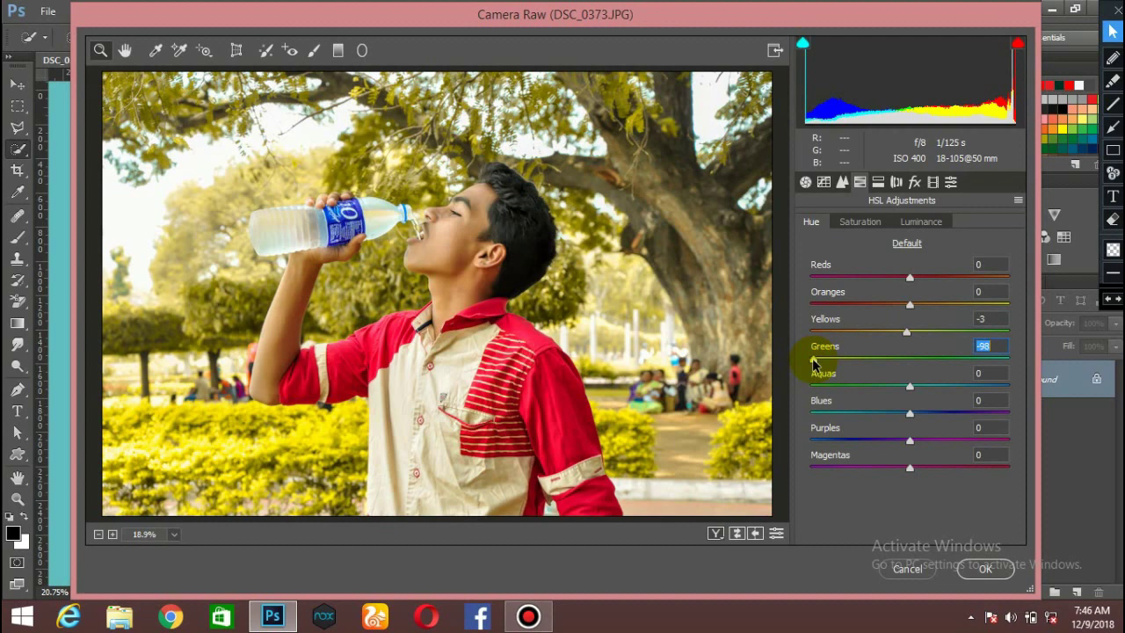
pyautogui.click(906, 360)
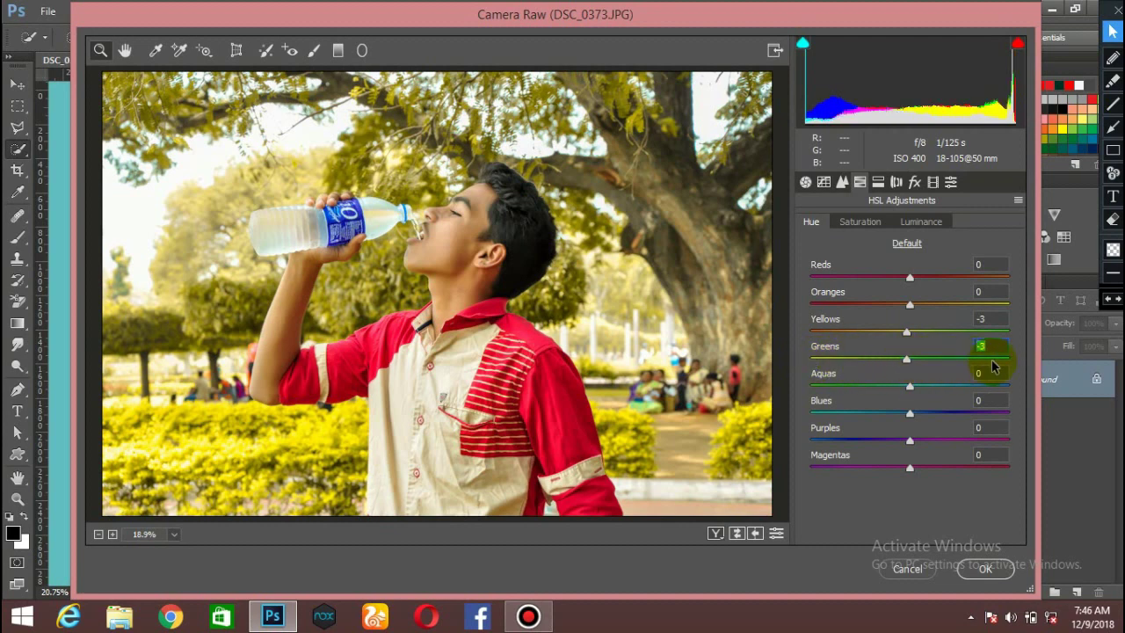
pyautogui.click(1010, 360)
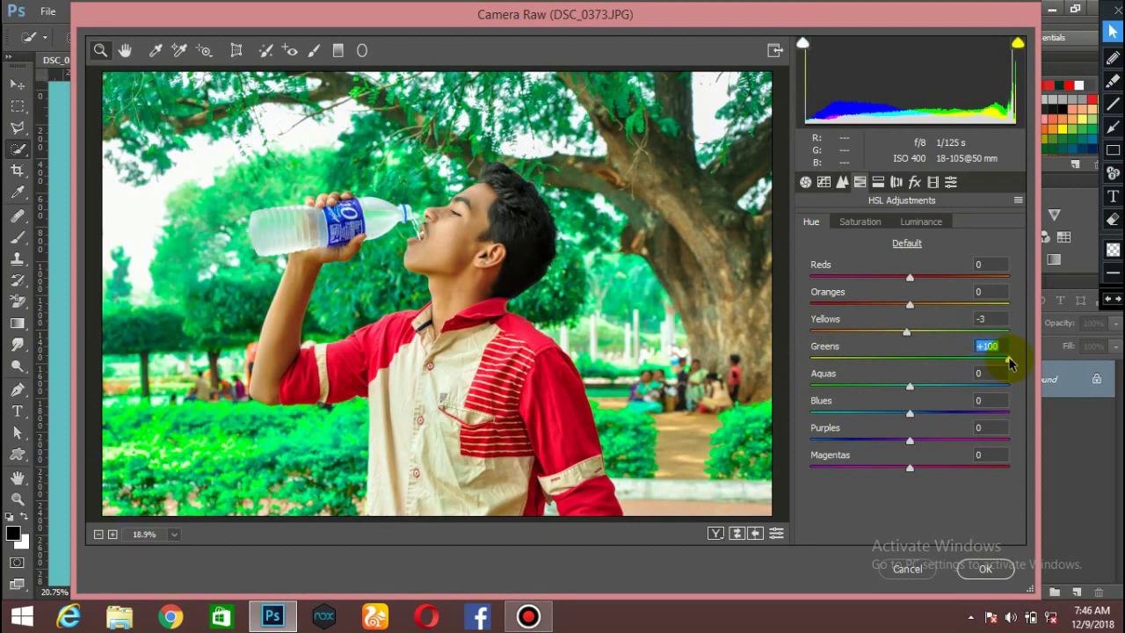
pyautogui.click(816, 359)
pyautogui.moveTo(816, 359); pyautogui.dragTo(810, 360)
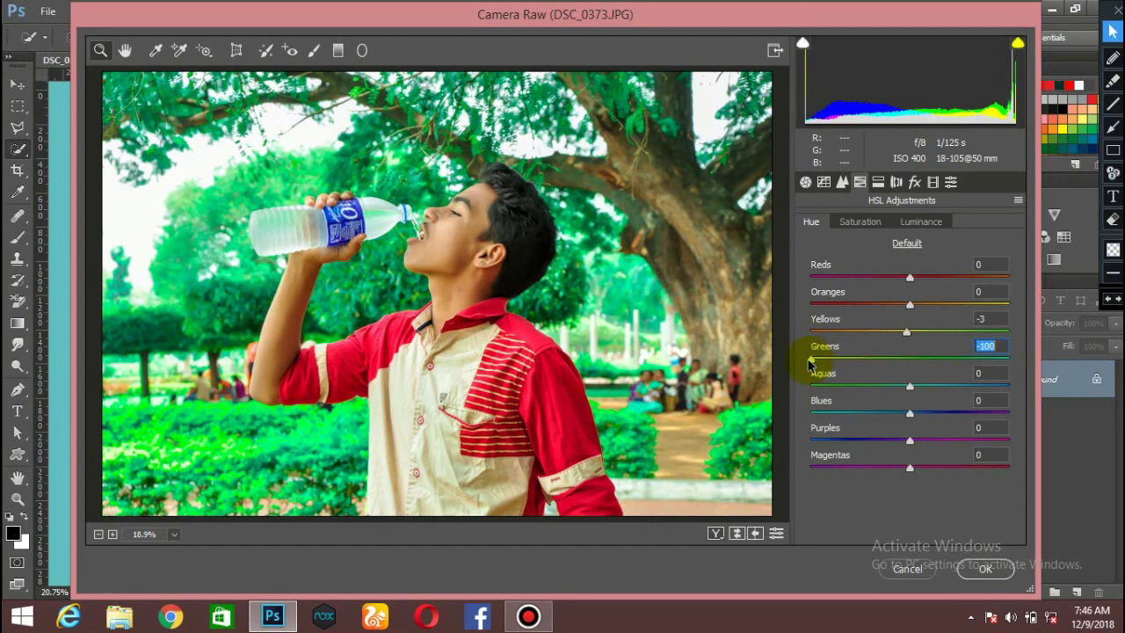
# - Bring the Yellows hue back near zero, set Aquas to -6 and Blues to -5, and raise the saturation of Yellows to +49 and Greens to +44
pyautogui.moveTo(818, 334); pyautogui.dragTo(808, 333)
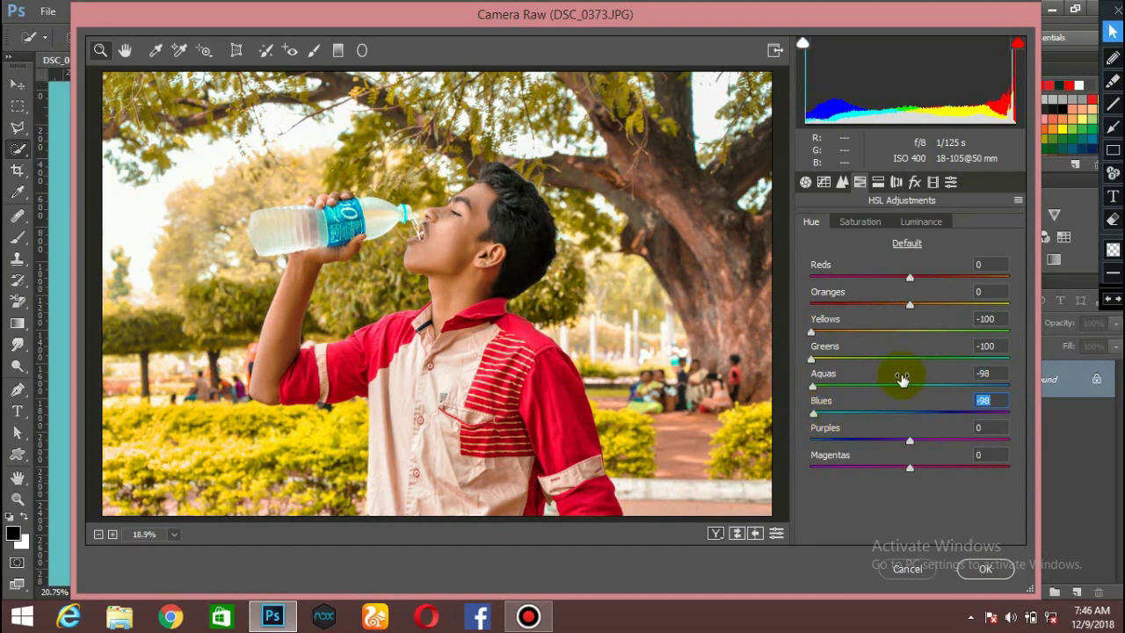
pyautogui.click(906, 412)
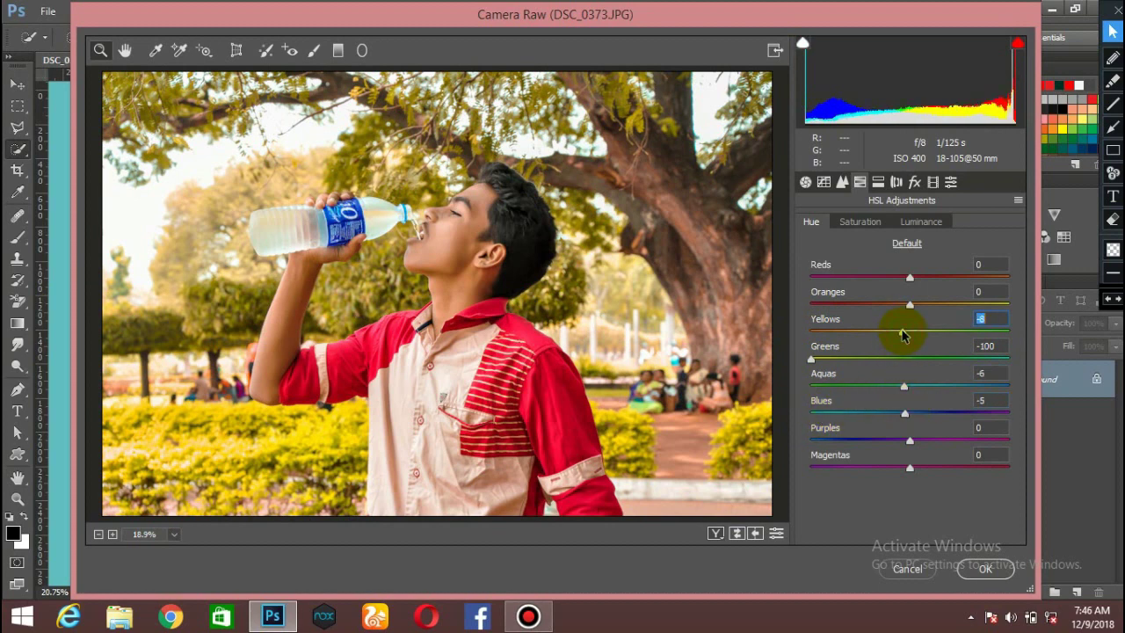
pyautogui.click(874, 224)
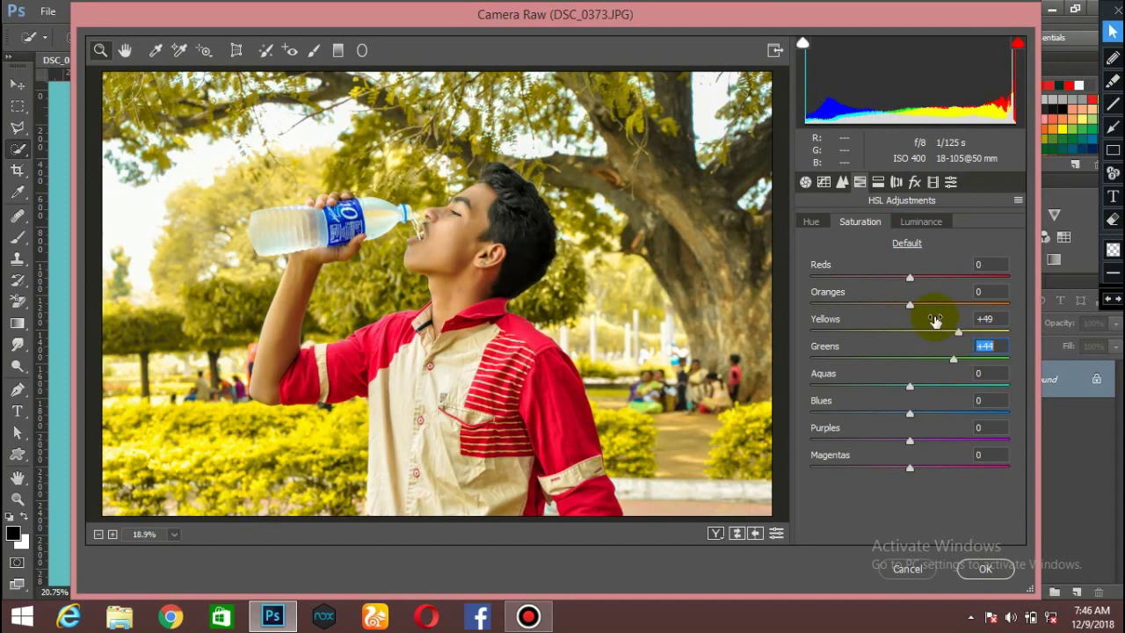
# - Point a red annotation arrow at the man's face and raise the Oranges luminance to +13 to brighten his skin
pyautogui.click(920, 225)
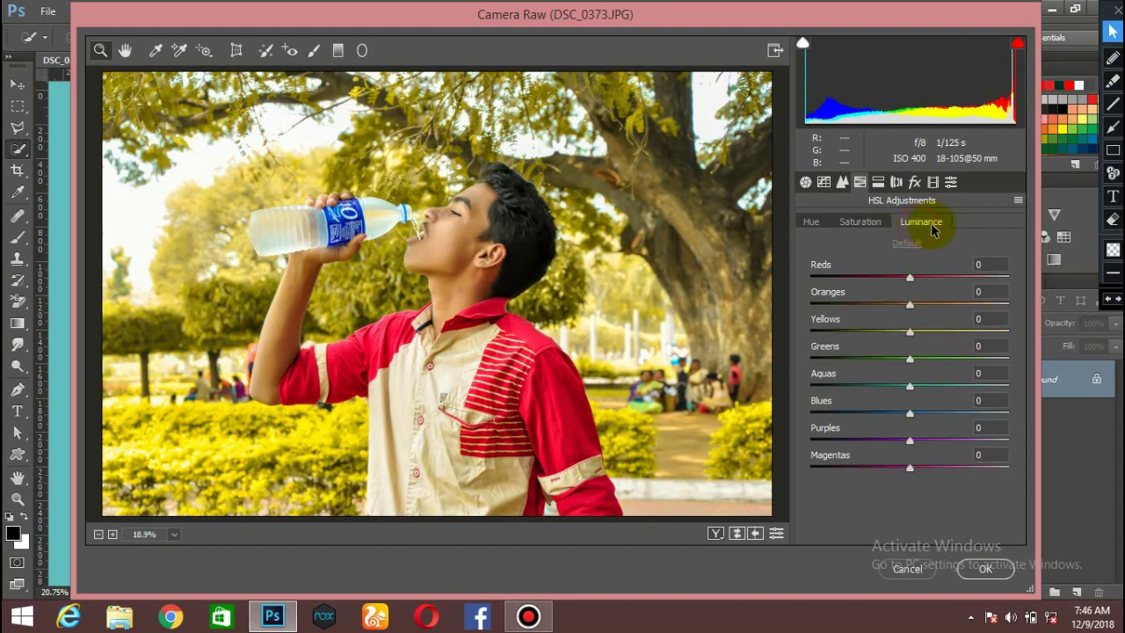
pyautogui.click(1113, 128)
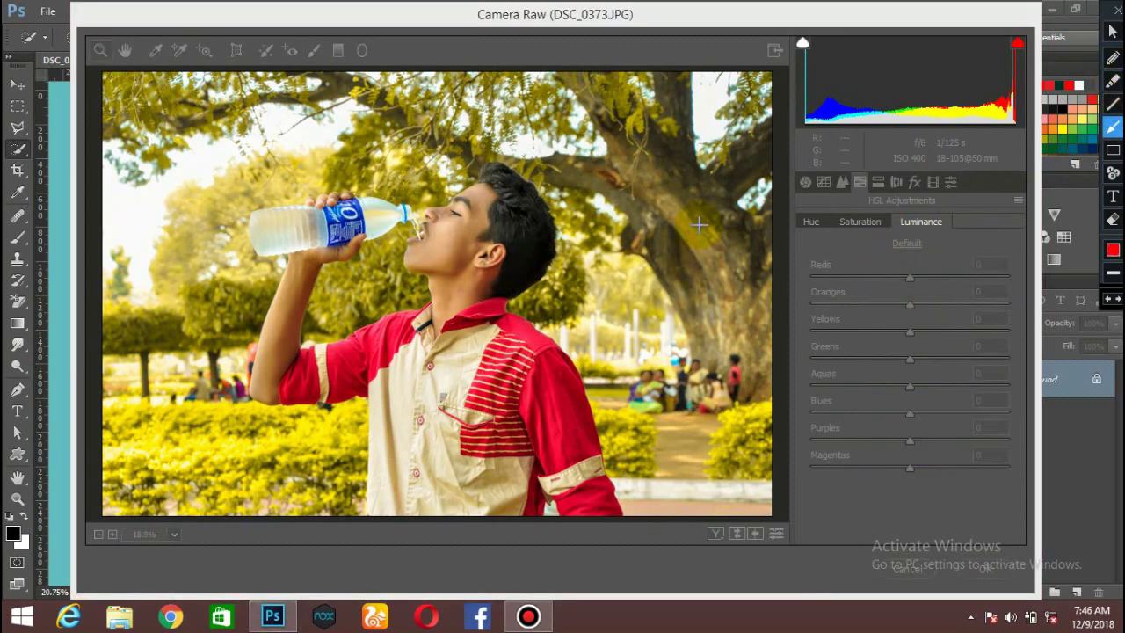
pyautogui.moveTo(687, 151)
pyautogui.mouseDown()
pyautogui.moveTo(540, 229)
pyautogui.moveTo(488, 230)
pyautogui.mouseUp()
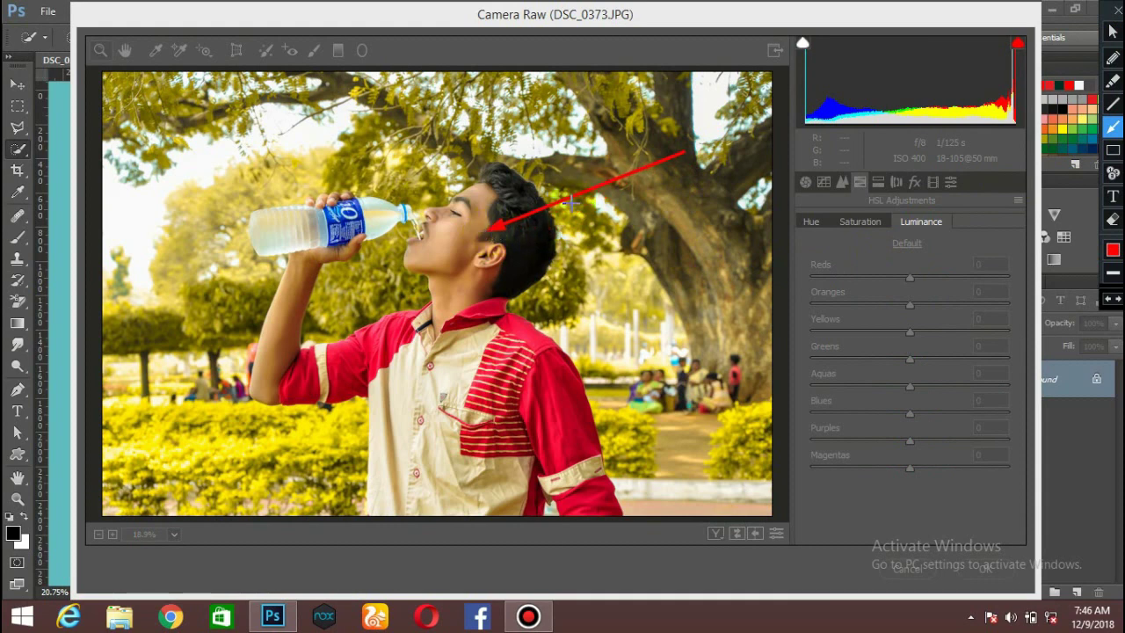
pyautogui.click(1112, 31)
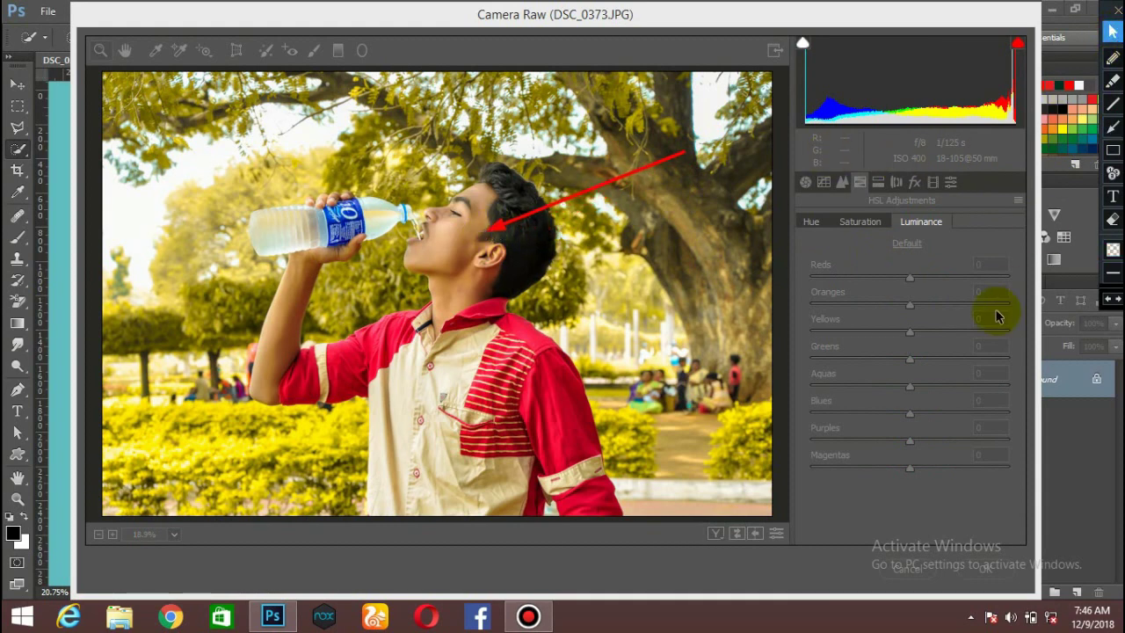
pyautogui.click(912, 312)
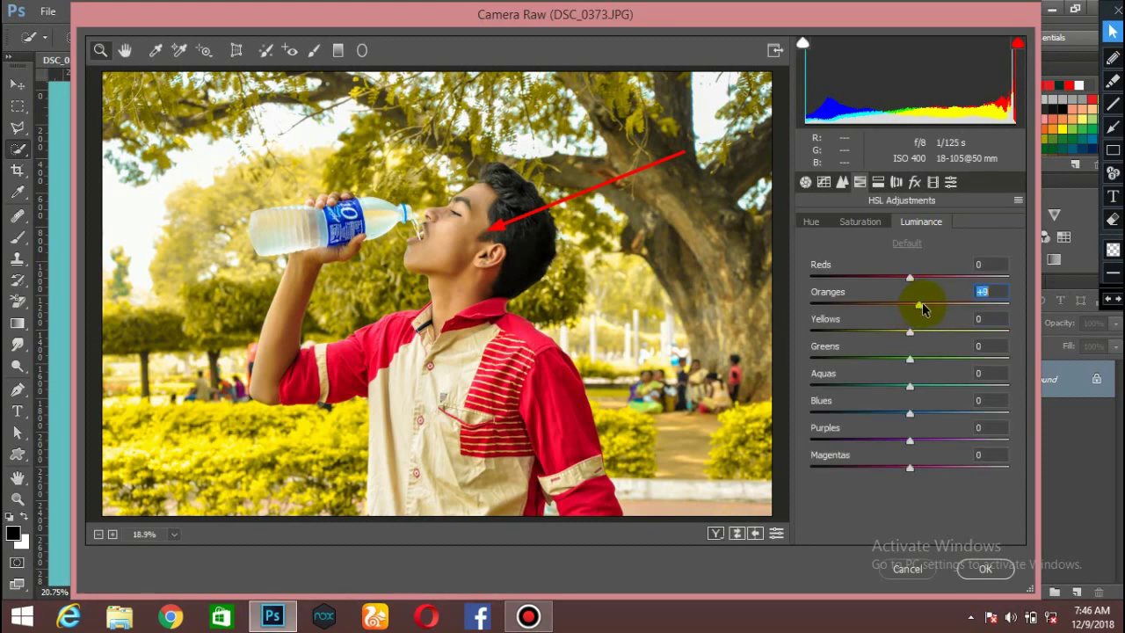
pyautogui.moveTo(930, 308)
pyautogui.mouseDown()
pyautogui.moveTo(813, 304)
pyautogui.moveTo(923, 309)
pyautogui.mouseUp()
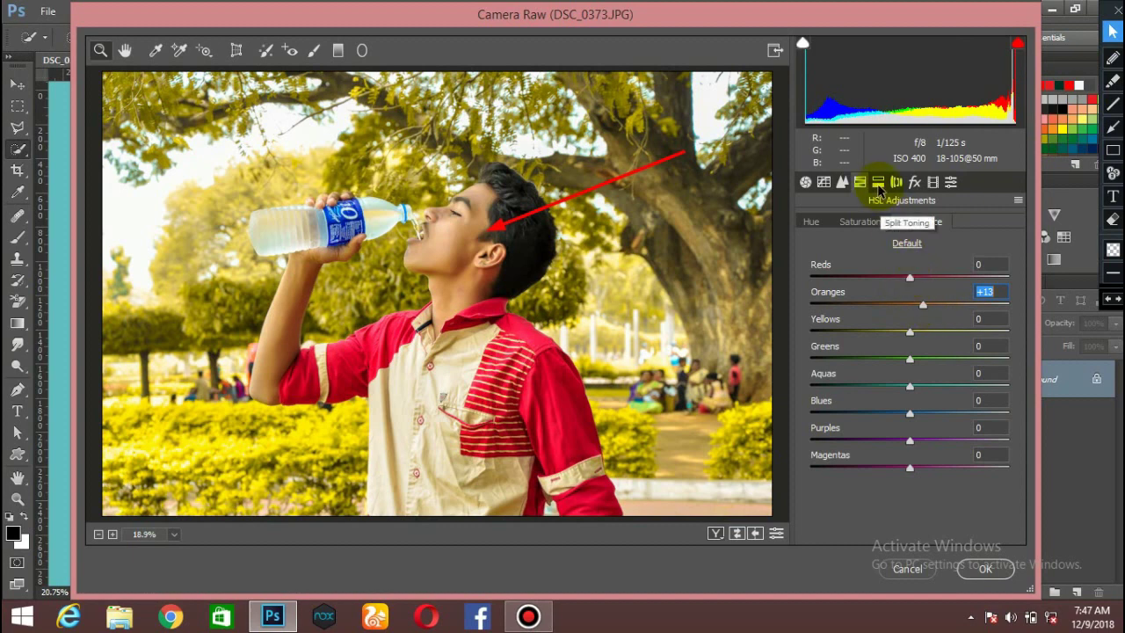
# - Clear the red annotation arrow, and set the Oranges luminance to +11 and the Reds saturation to +28
pyautogui.press('BackSpace')
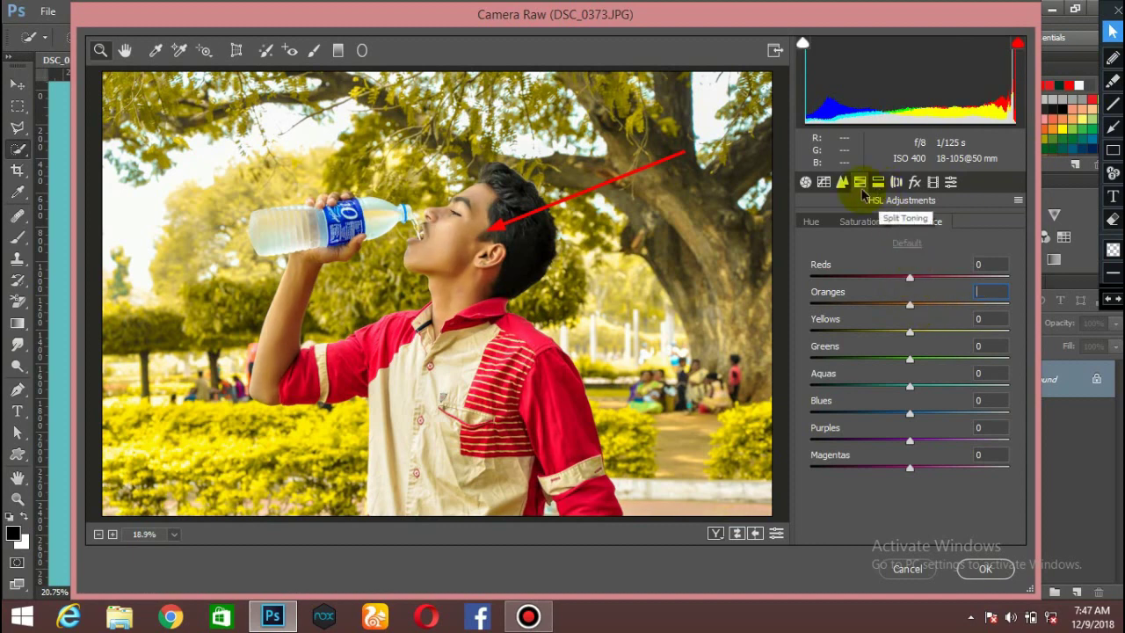
pyautogui.click(1113, 60)
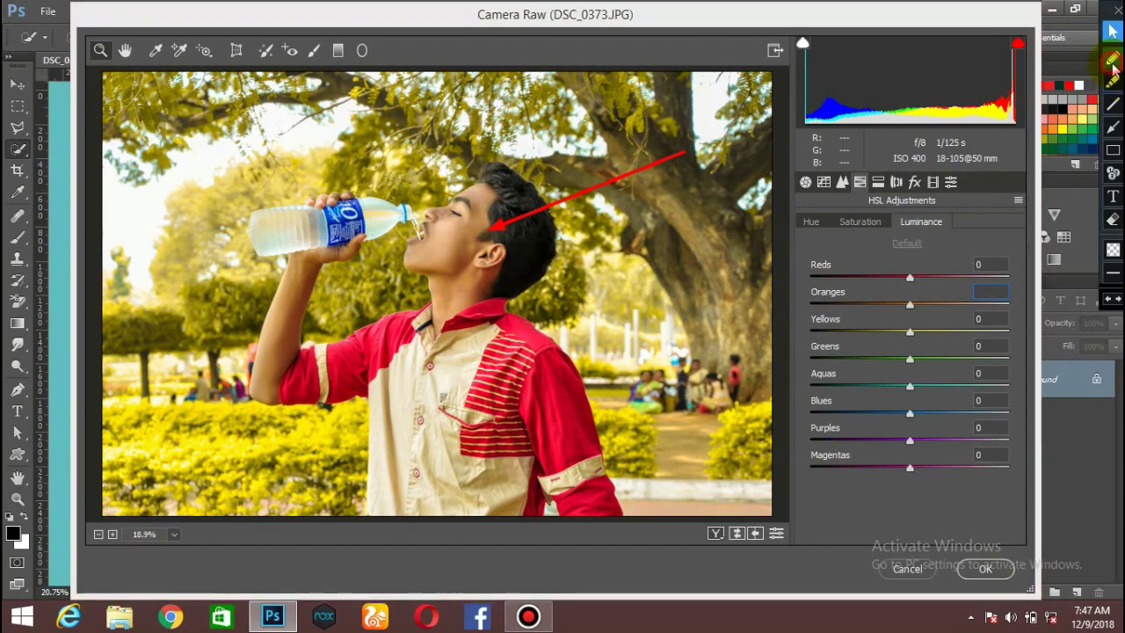
pyautogui.click(1112, 32)
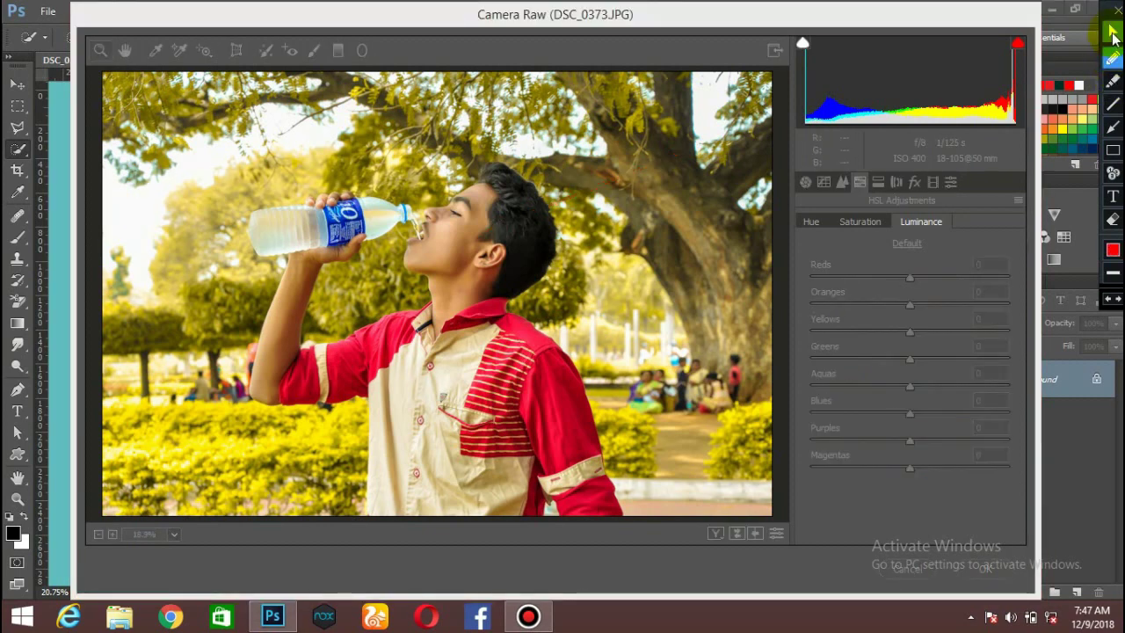
pyautogui.click(911, 305)
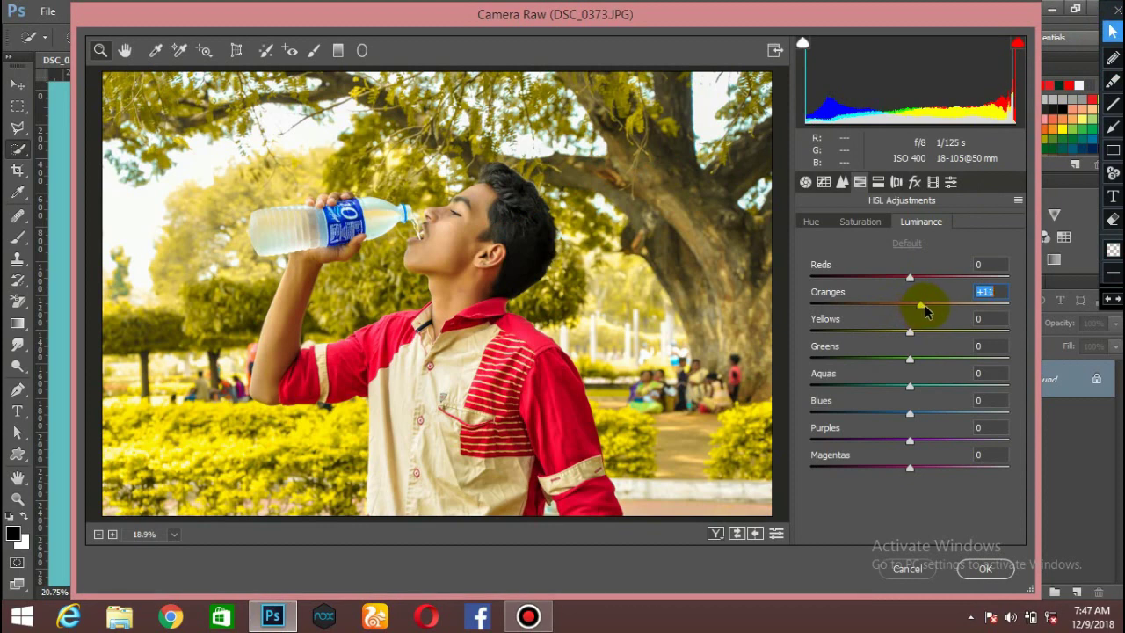
pyautogui.click(864, 225)
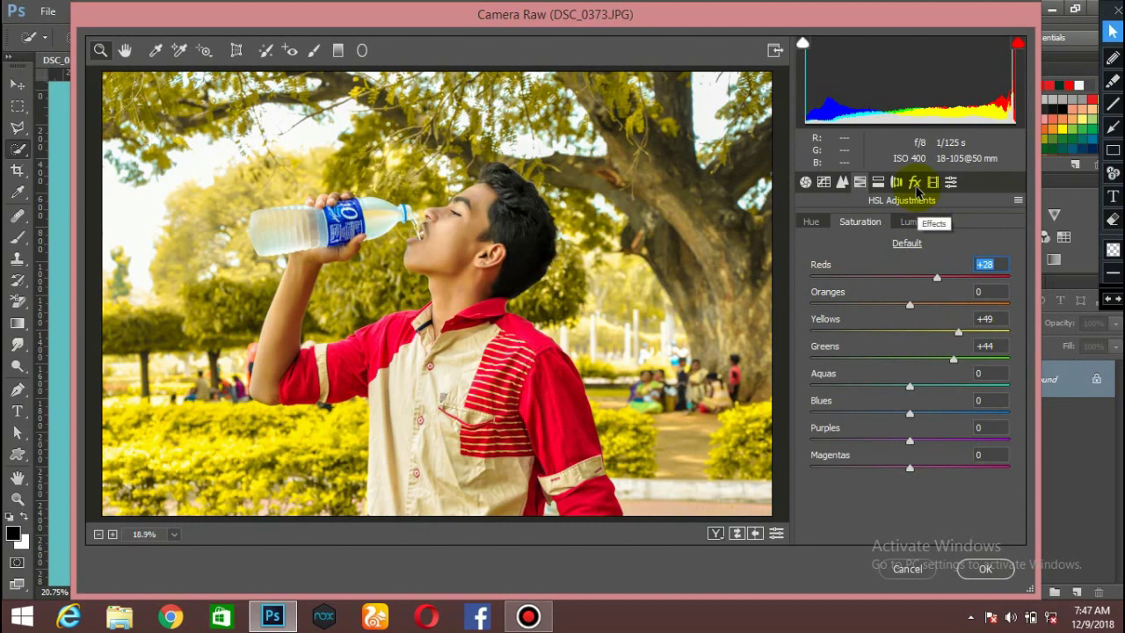
# - Split-tone the photo with a highlights hue of 242 at saturation 3 and a shadows hue of 56 at saturation 4
pyautogui.click(879, 182)
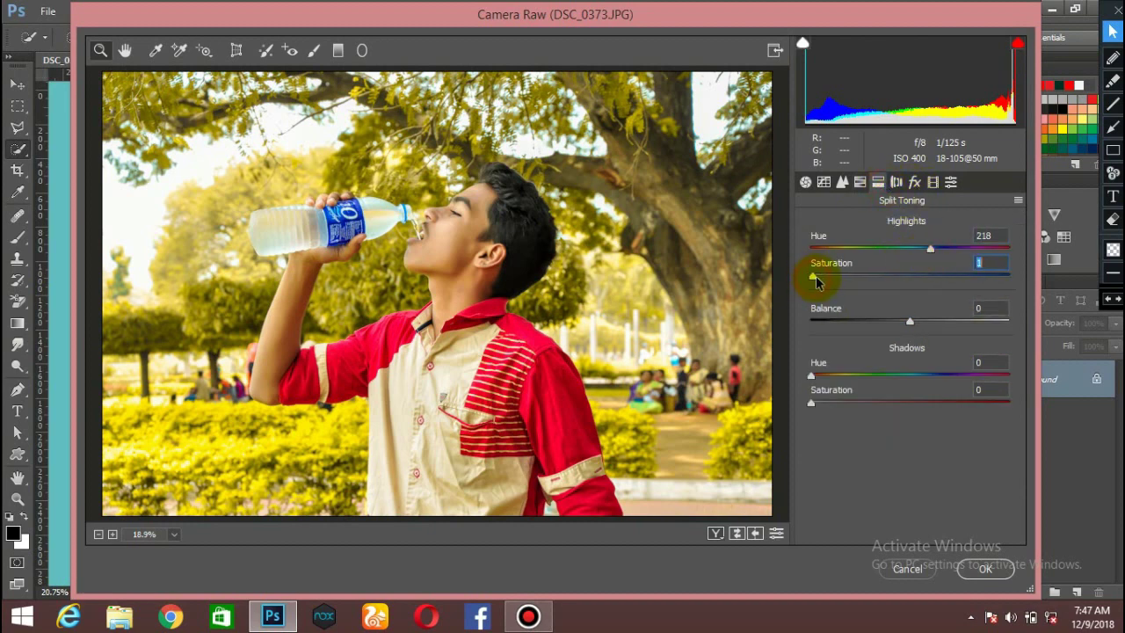
pyautogui.click(904, 375)
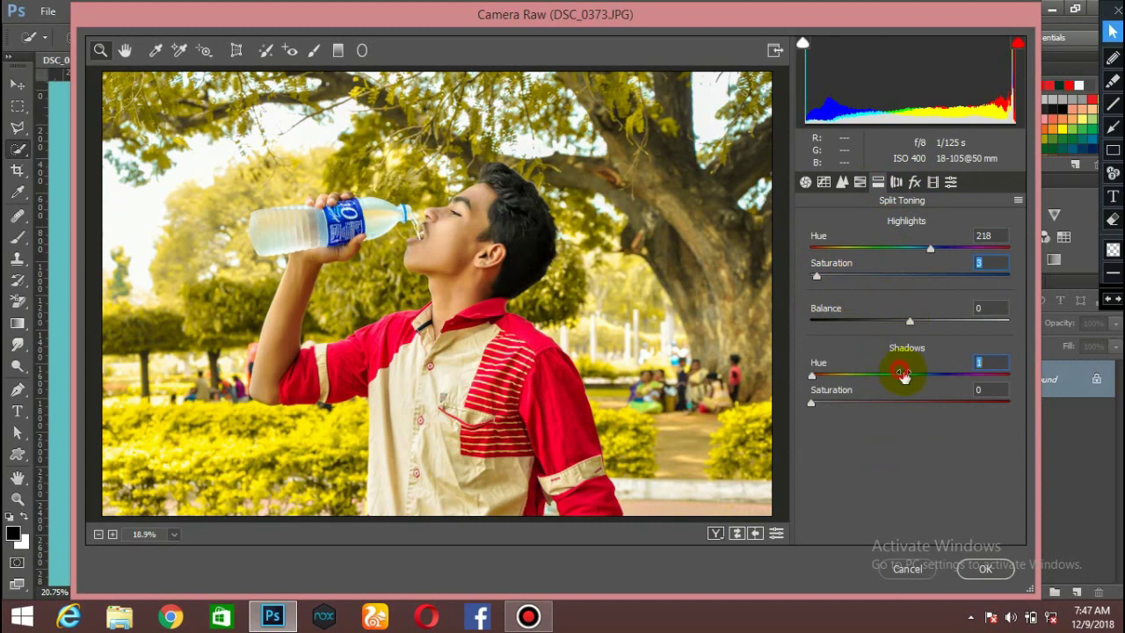
pyautogui.moveTo(905, 380); pyautogui.dragTo(932, 376)
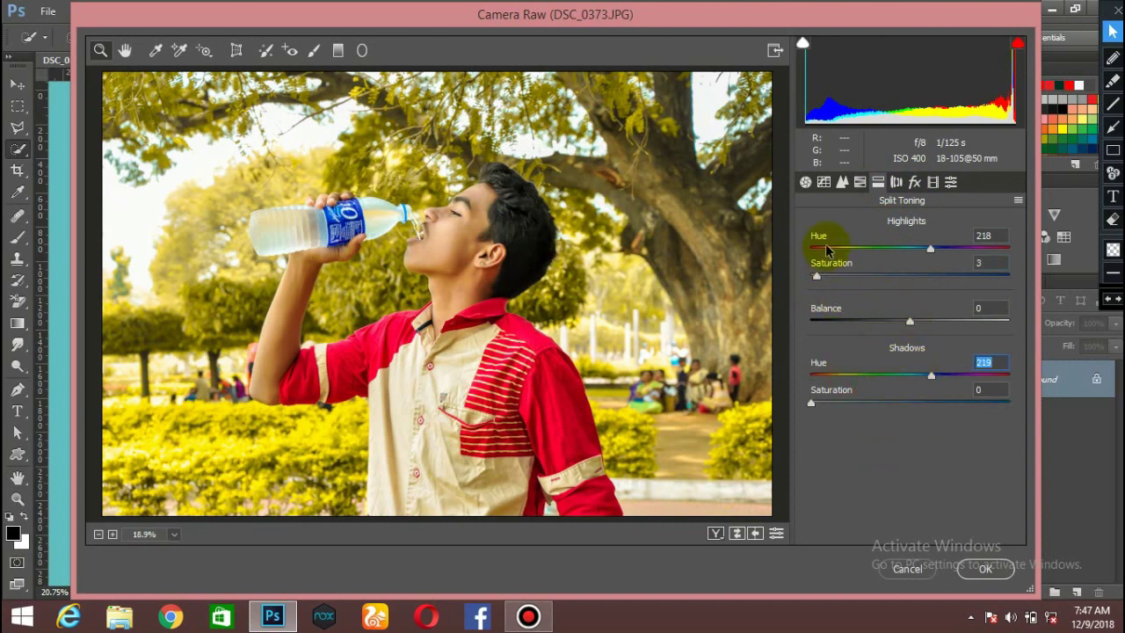
pyautogui.moveTo(837, 250); pyautogui.dragTo(944, 249)
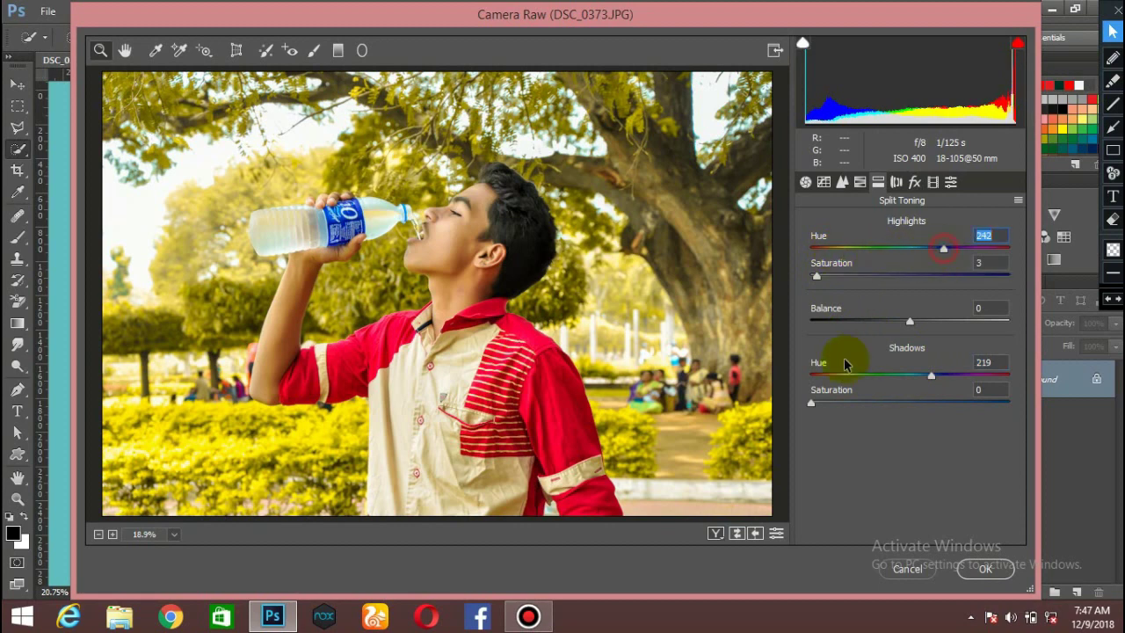
pyautogui.click(842, 378)
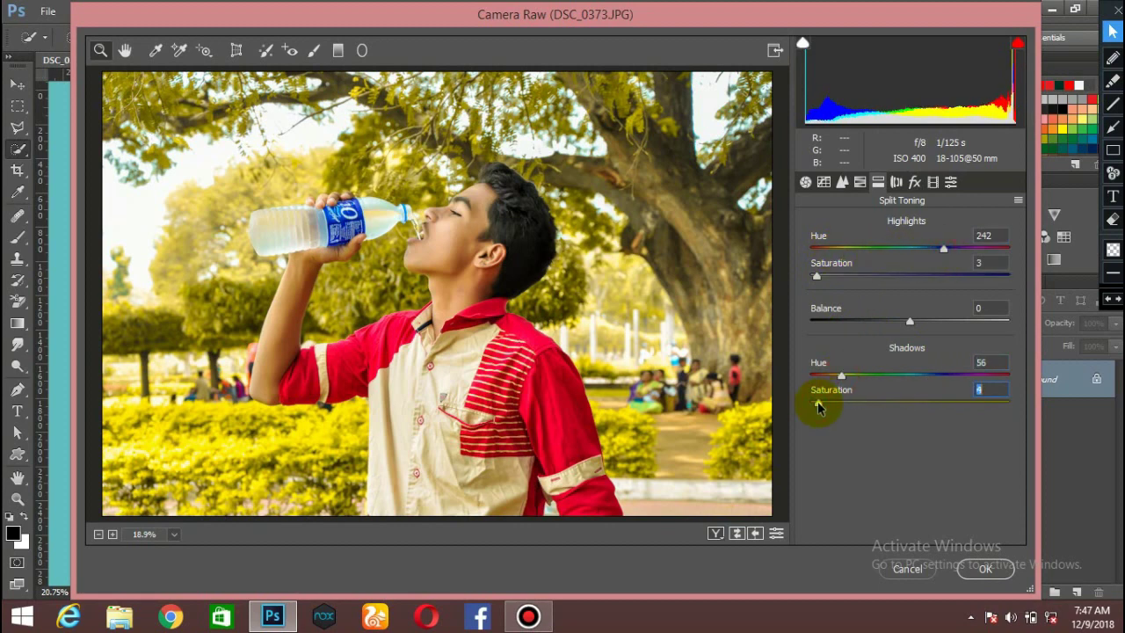
# - Add a Color Priority post-crop vignette with an amount of -48 and a feather of 89, and apply the Camera Raw adjustments
pyautogui.click(896, 182)
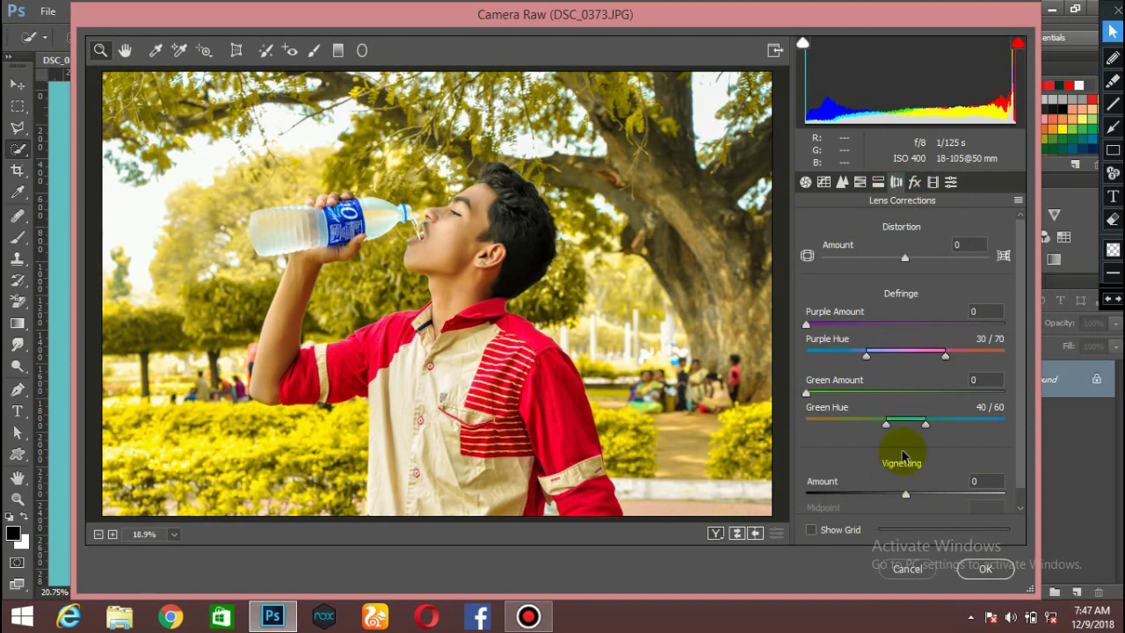
pyautogui.click(914, 182)
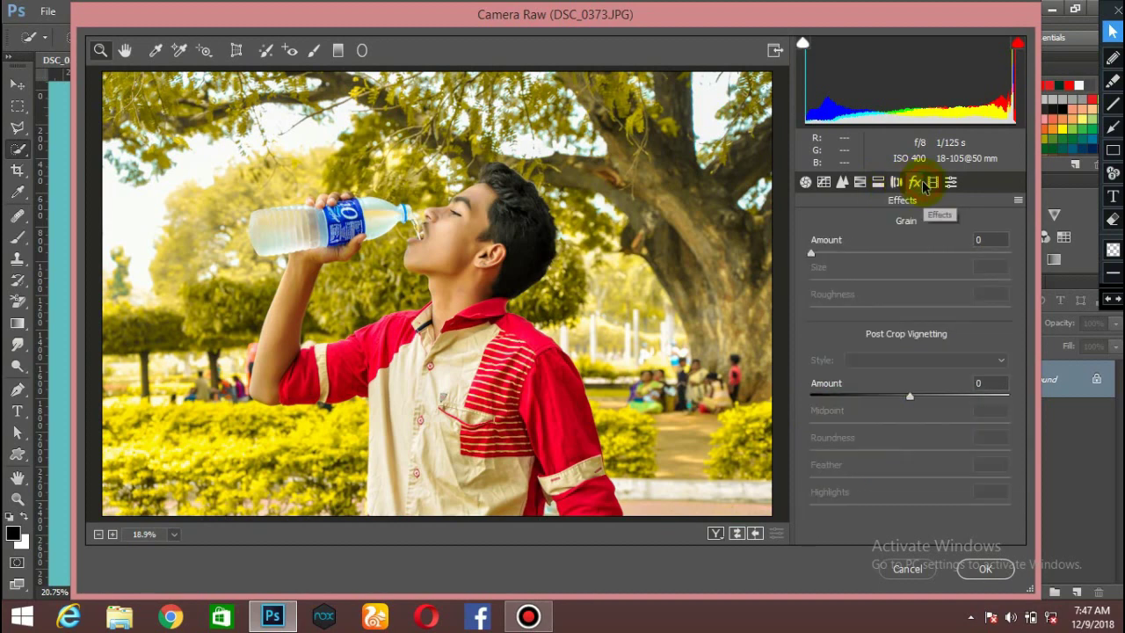
pyautogui.click(875, 398)
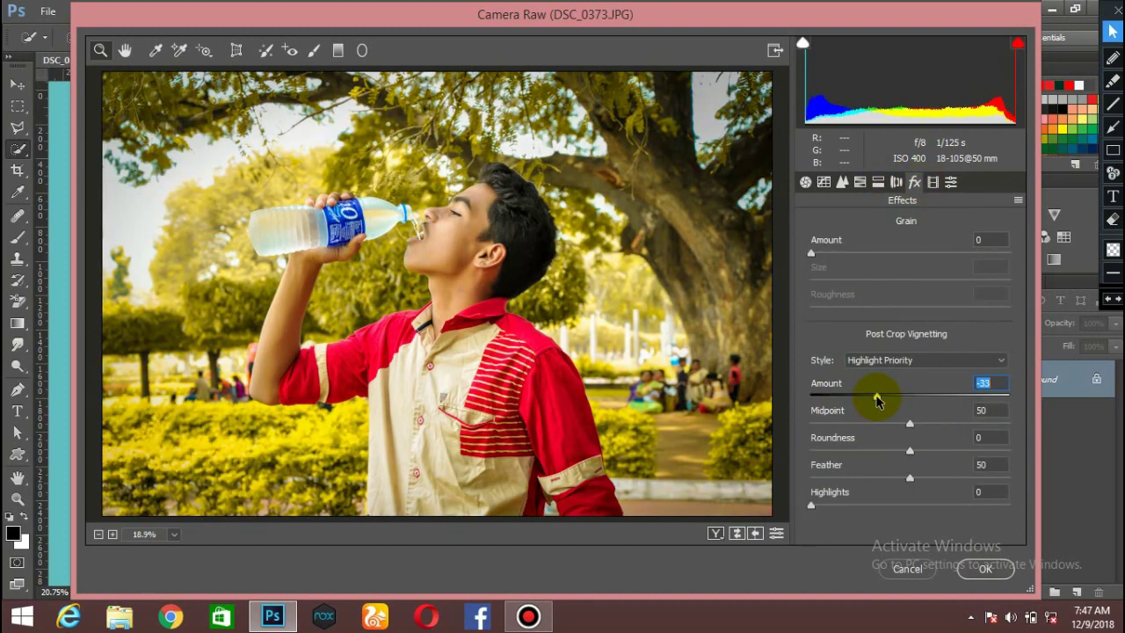
pyautogui.click(924, 361)
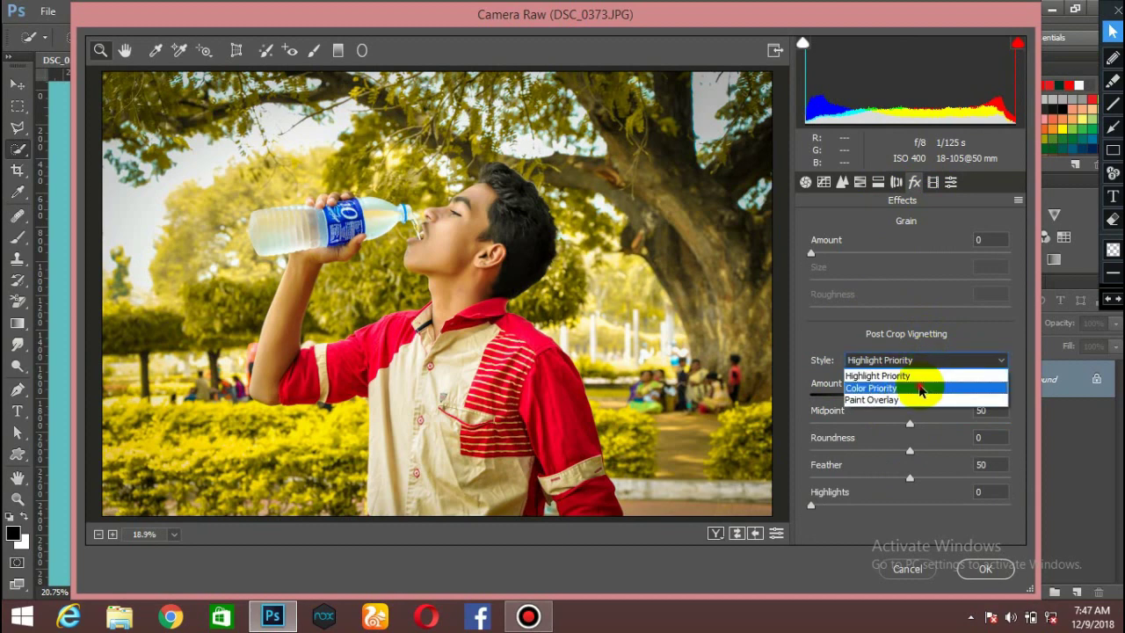
pyautogui.click(921, 389)
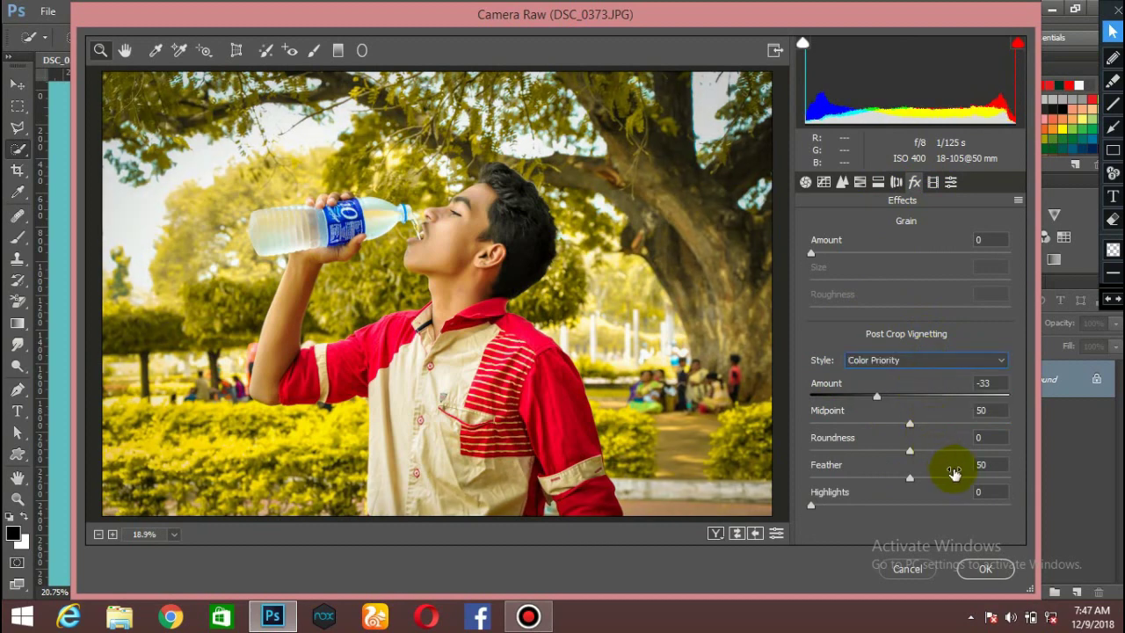
pyautogui.moveTo(962, 478); pyautogui.dragTo(987, 478)
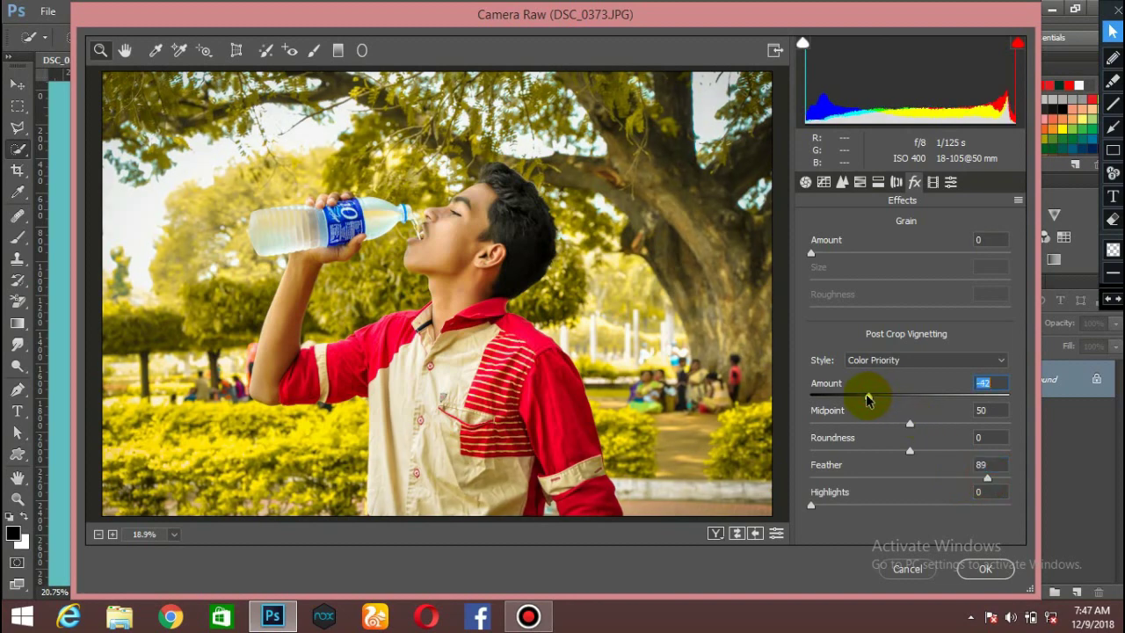
pyautogui.moveTo(866, 400); pyautogui.dragTo(862, 400)
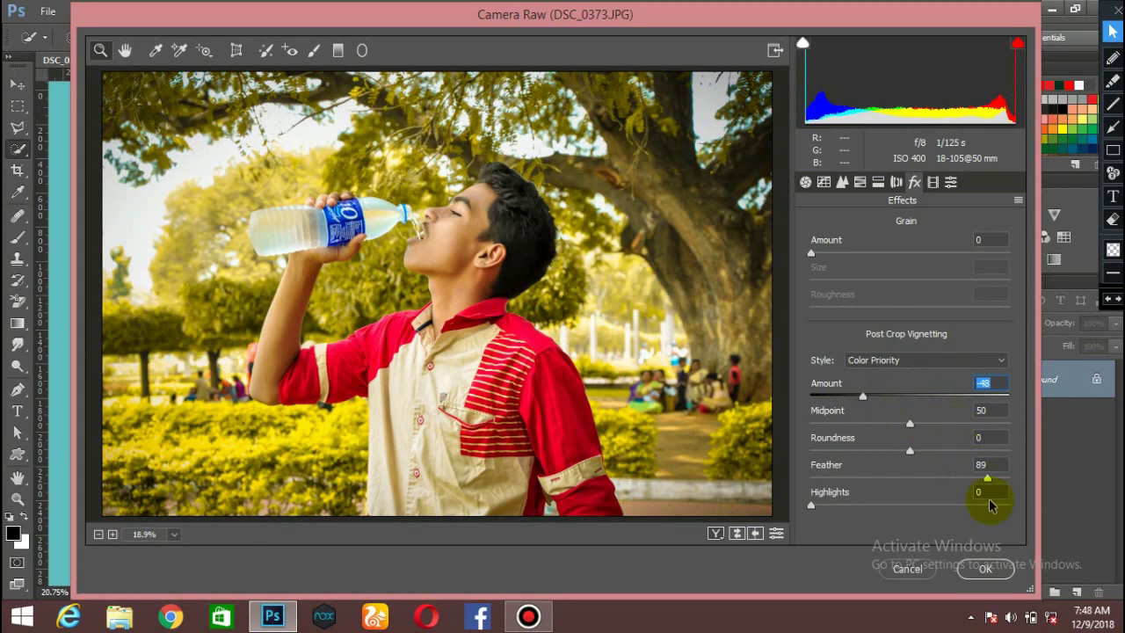
pyautogui.click(988, 570)
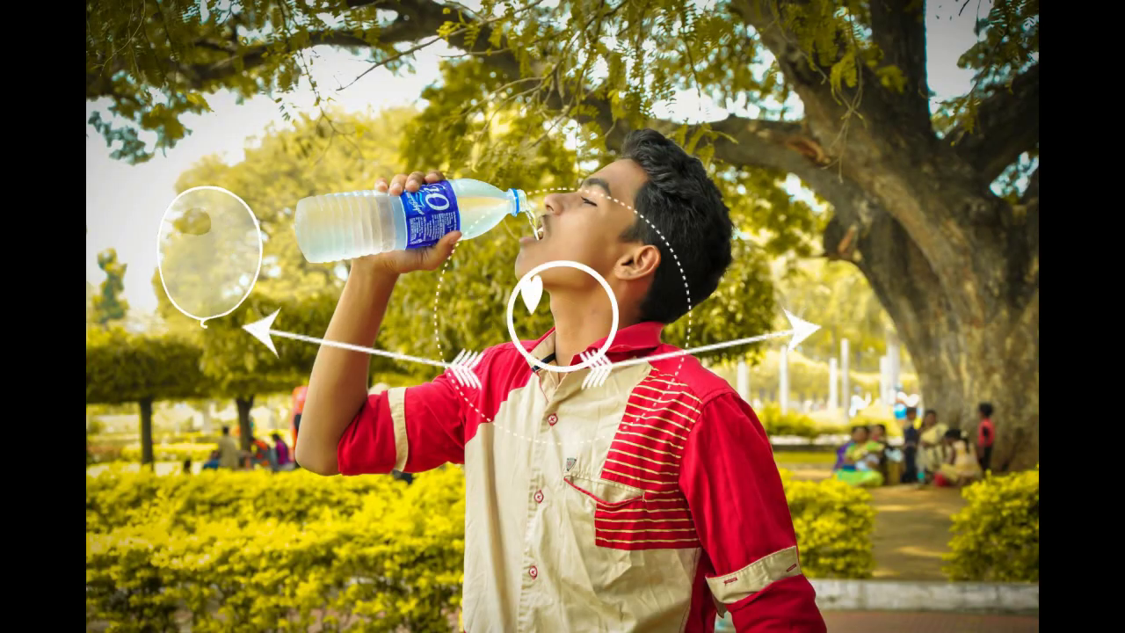